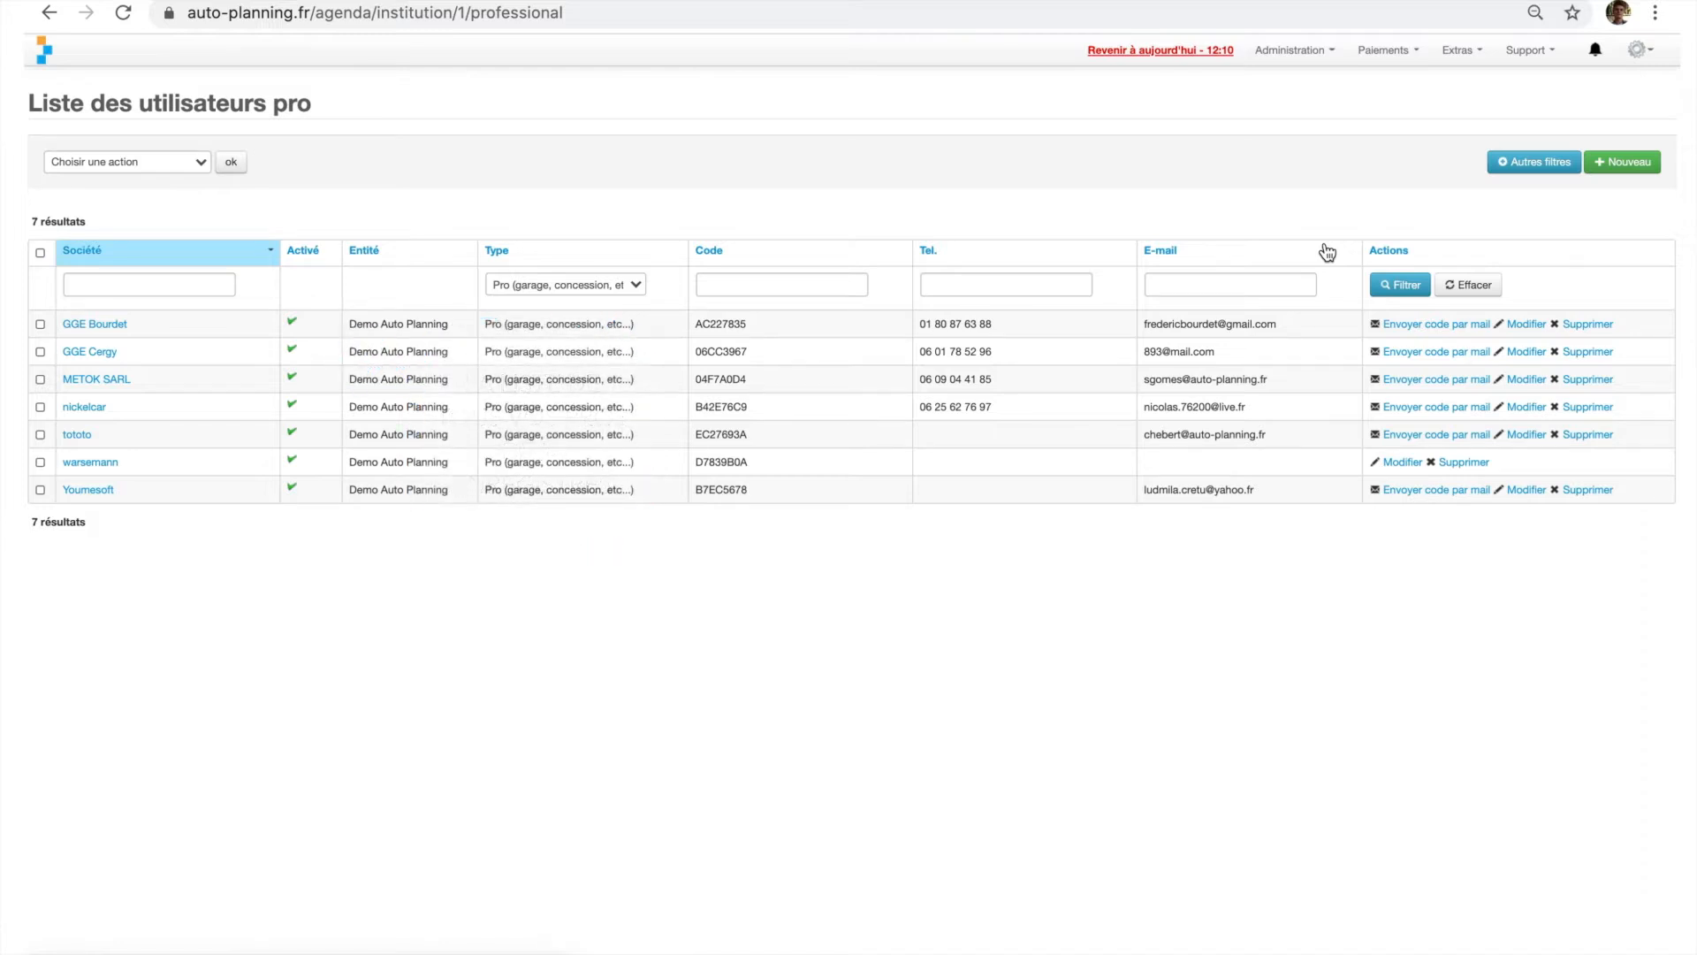
- Create a new professional user, mark it as Activé, and enter the contact's last name and first name
left_click(1626, 162)
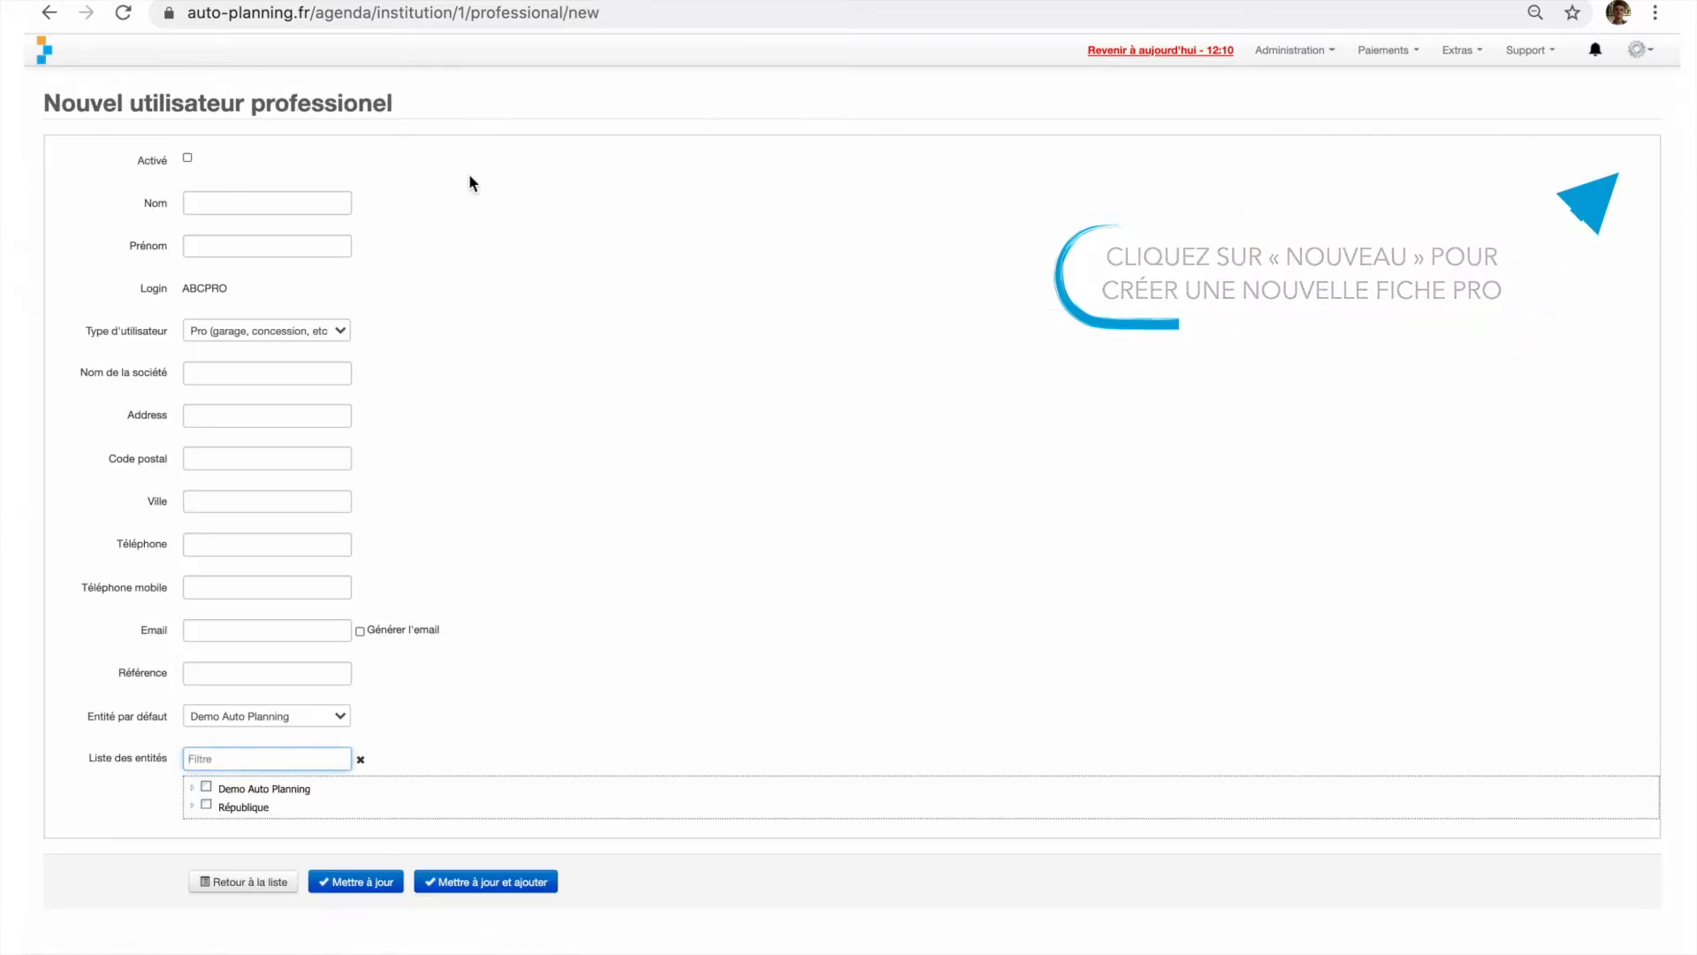
left_click(187, 158)
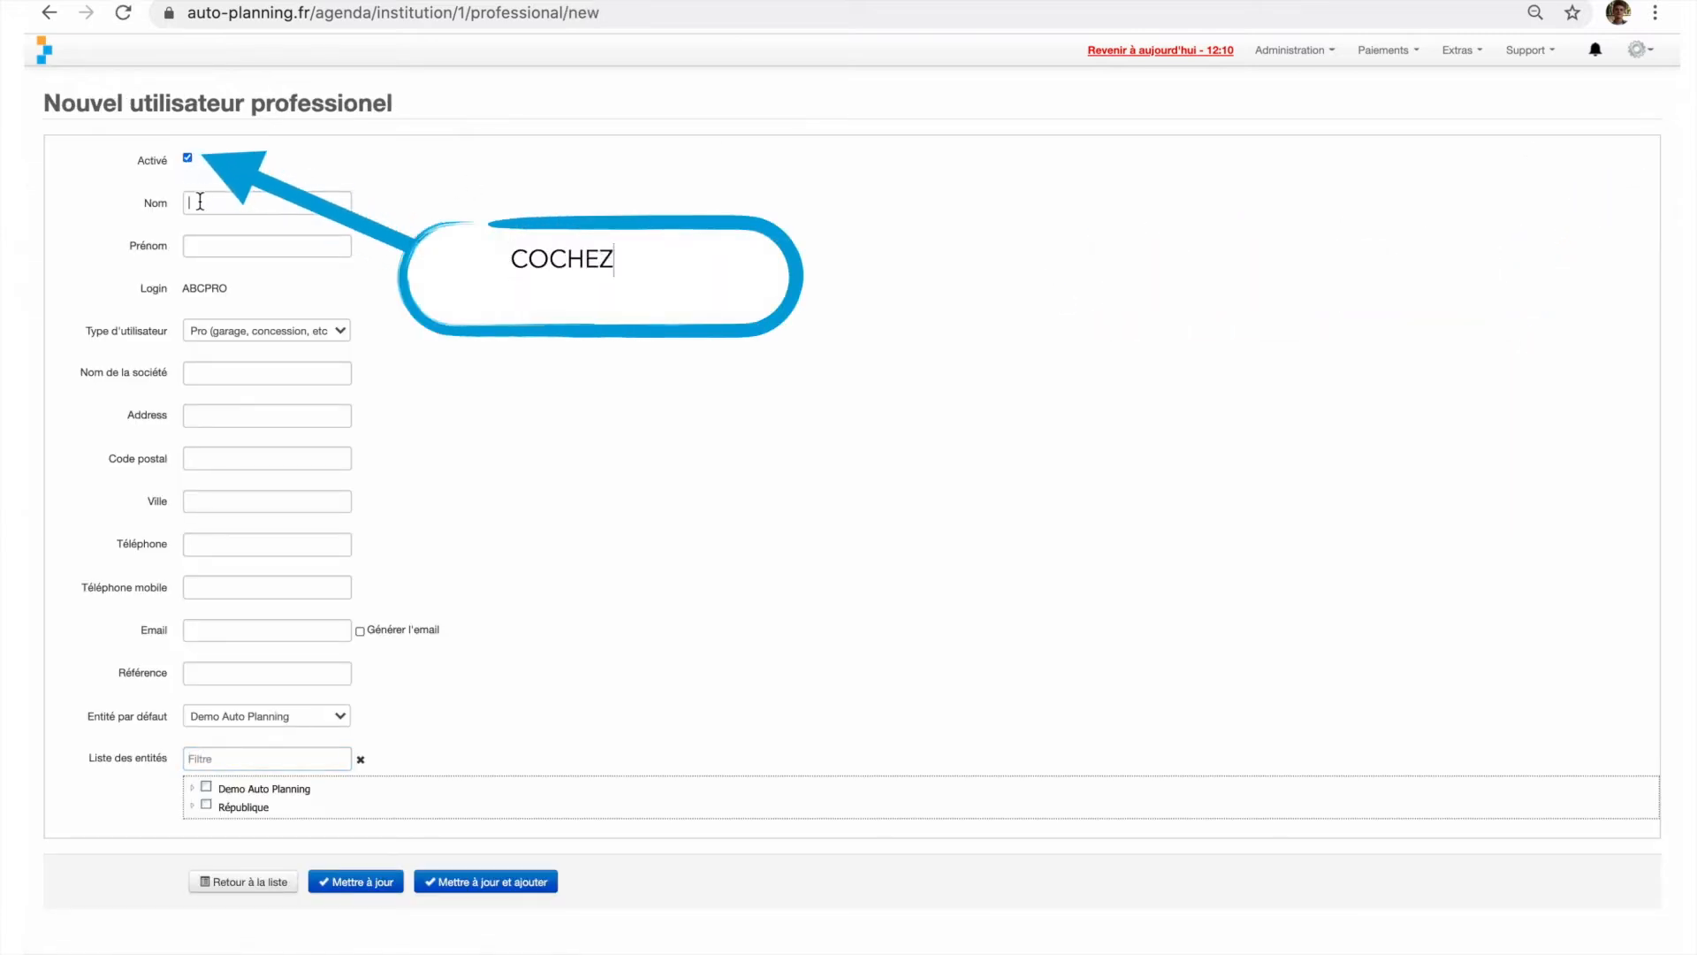
left_click(200, 202)
type("Démo")
left_click(199, 240)
type("Auto")
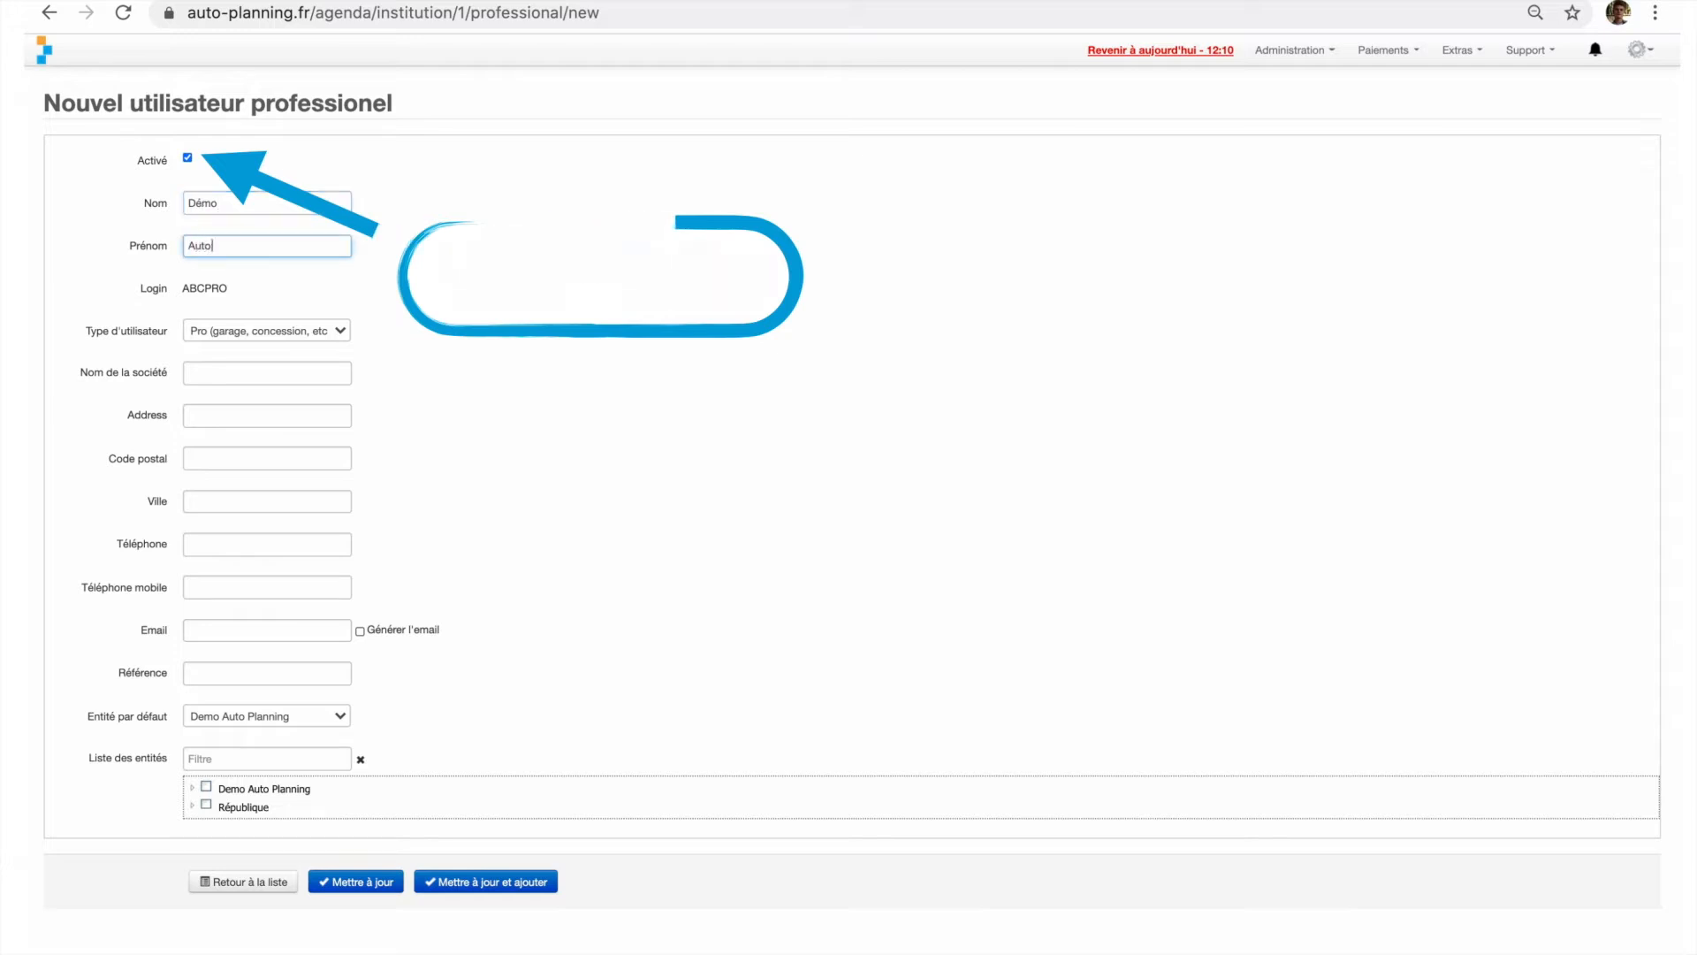
type("planning")
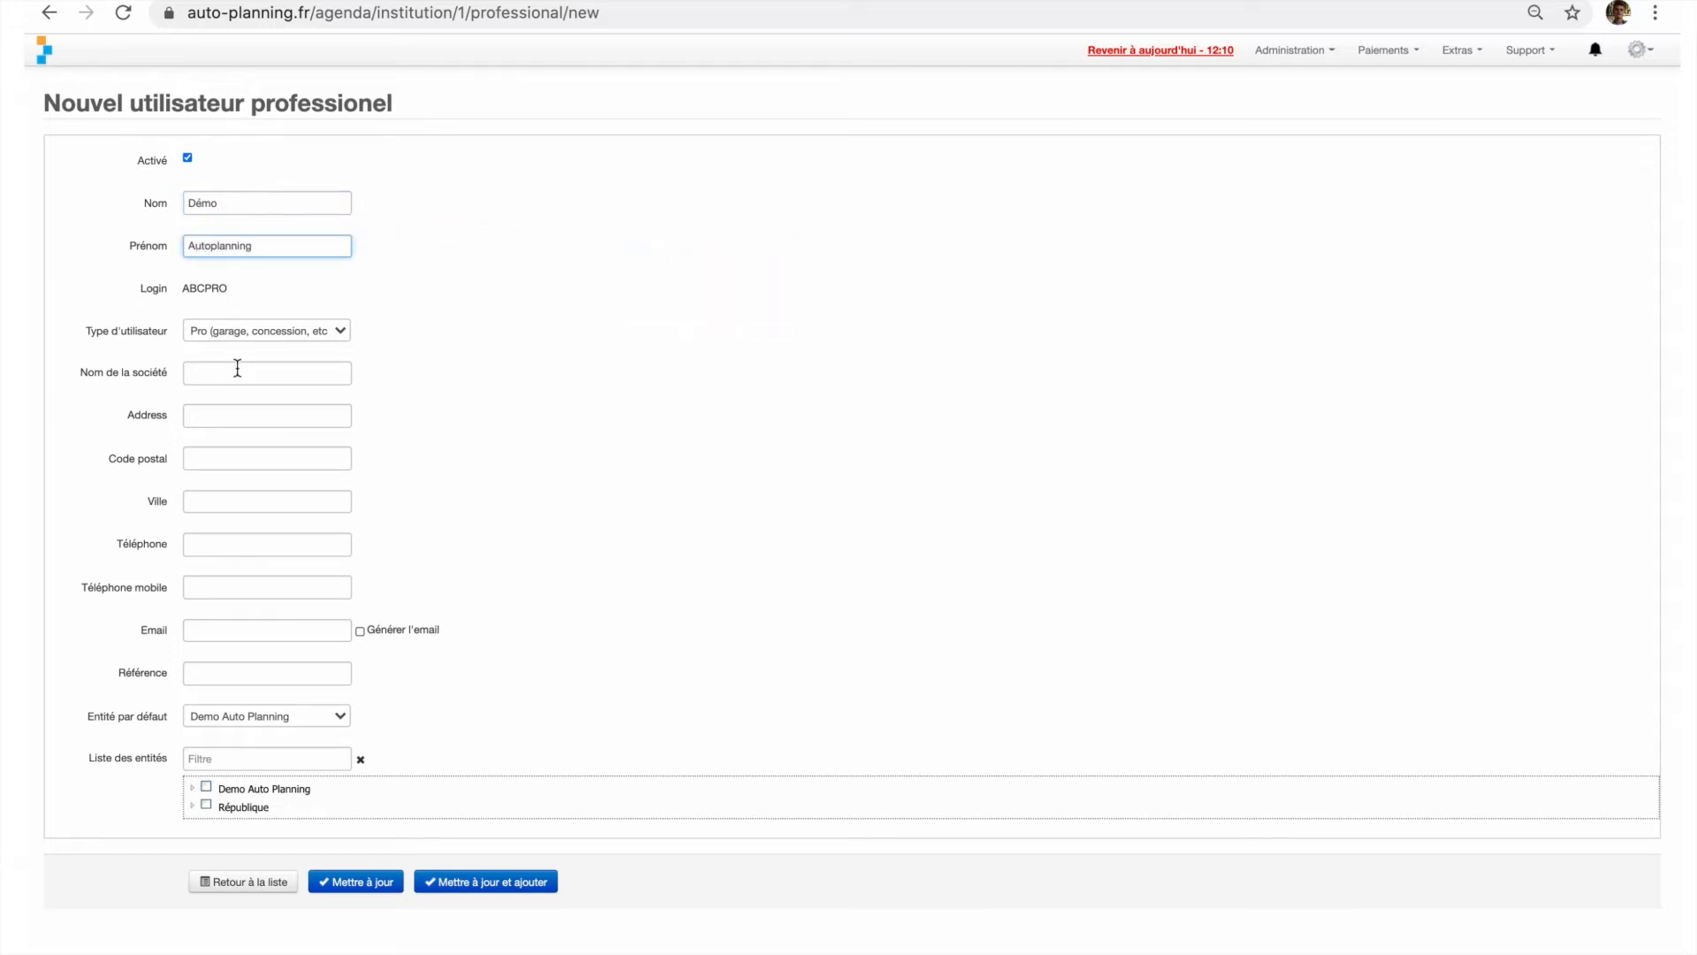
- Enter Démo Autoplanning as the company name and fill in the company's street address, postcode and city
left_click(237, 371)
type("Démo A")
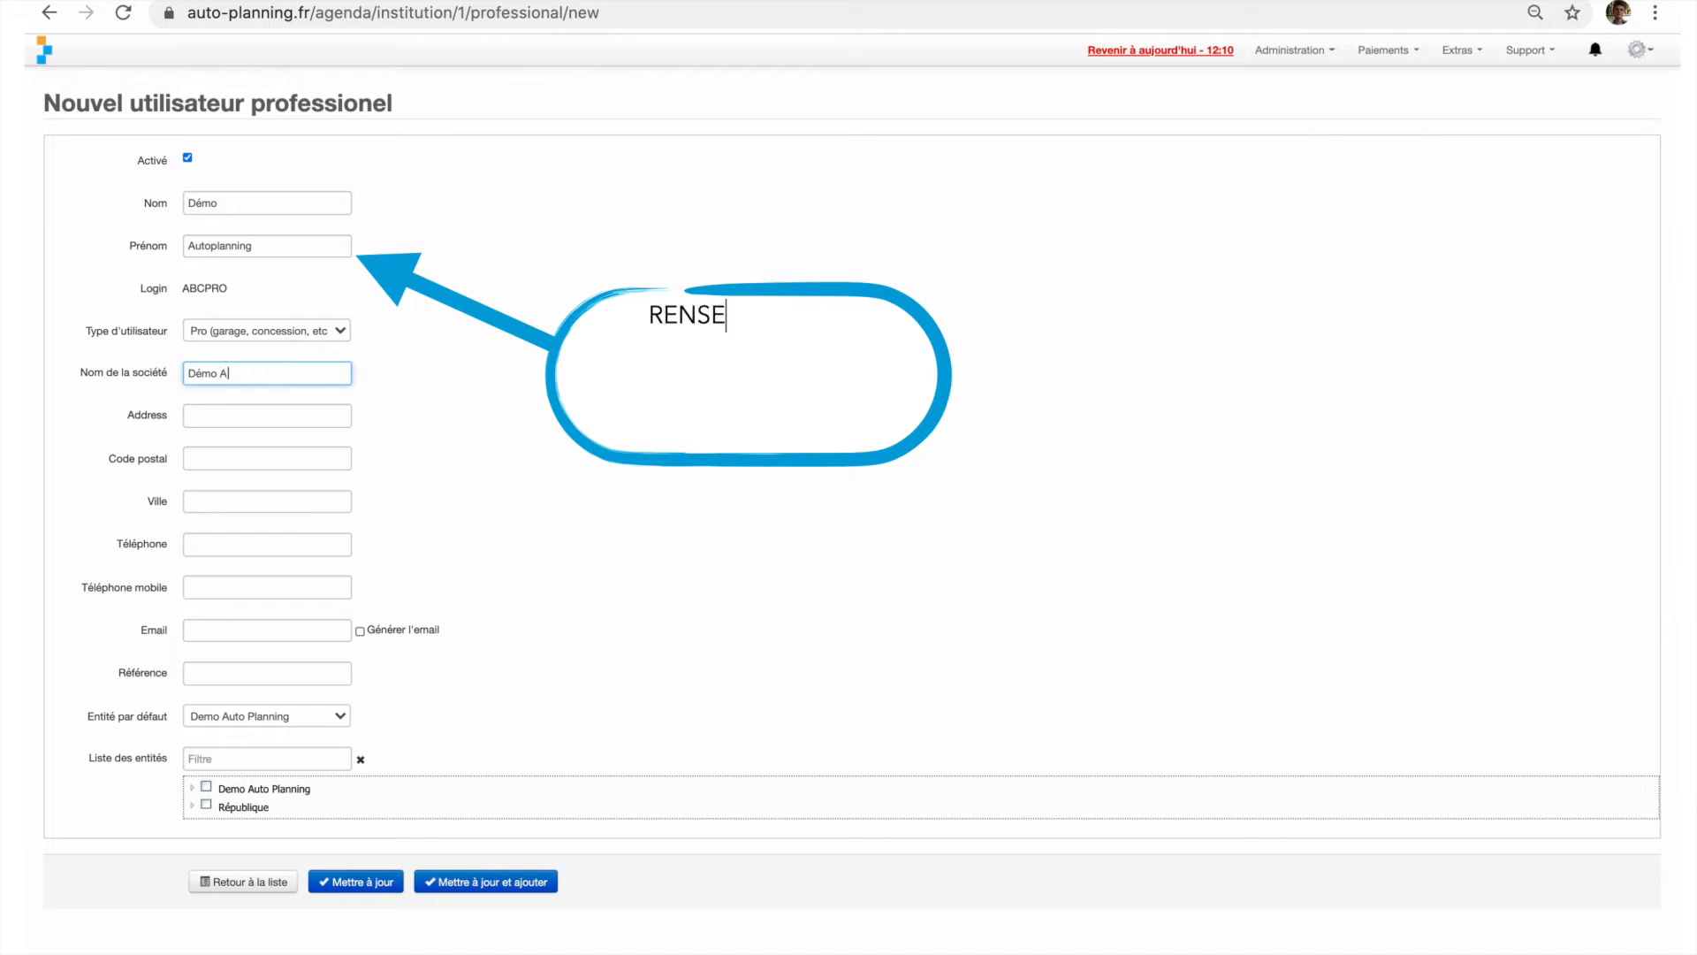
type("utoplanning")
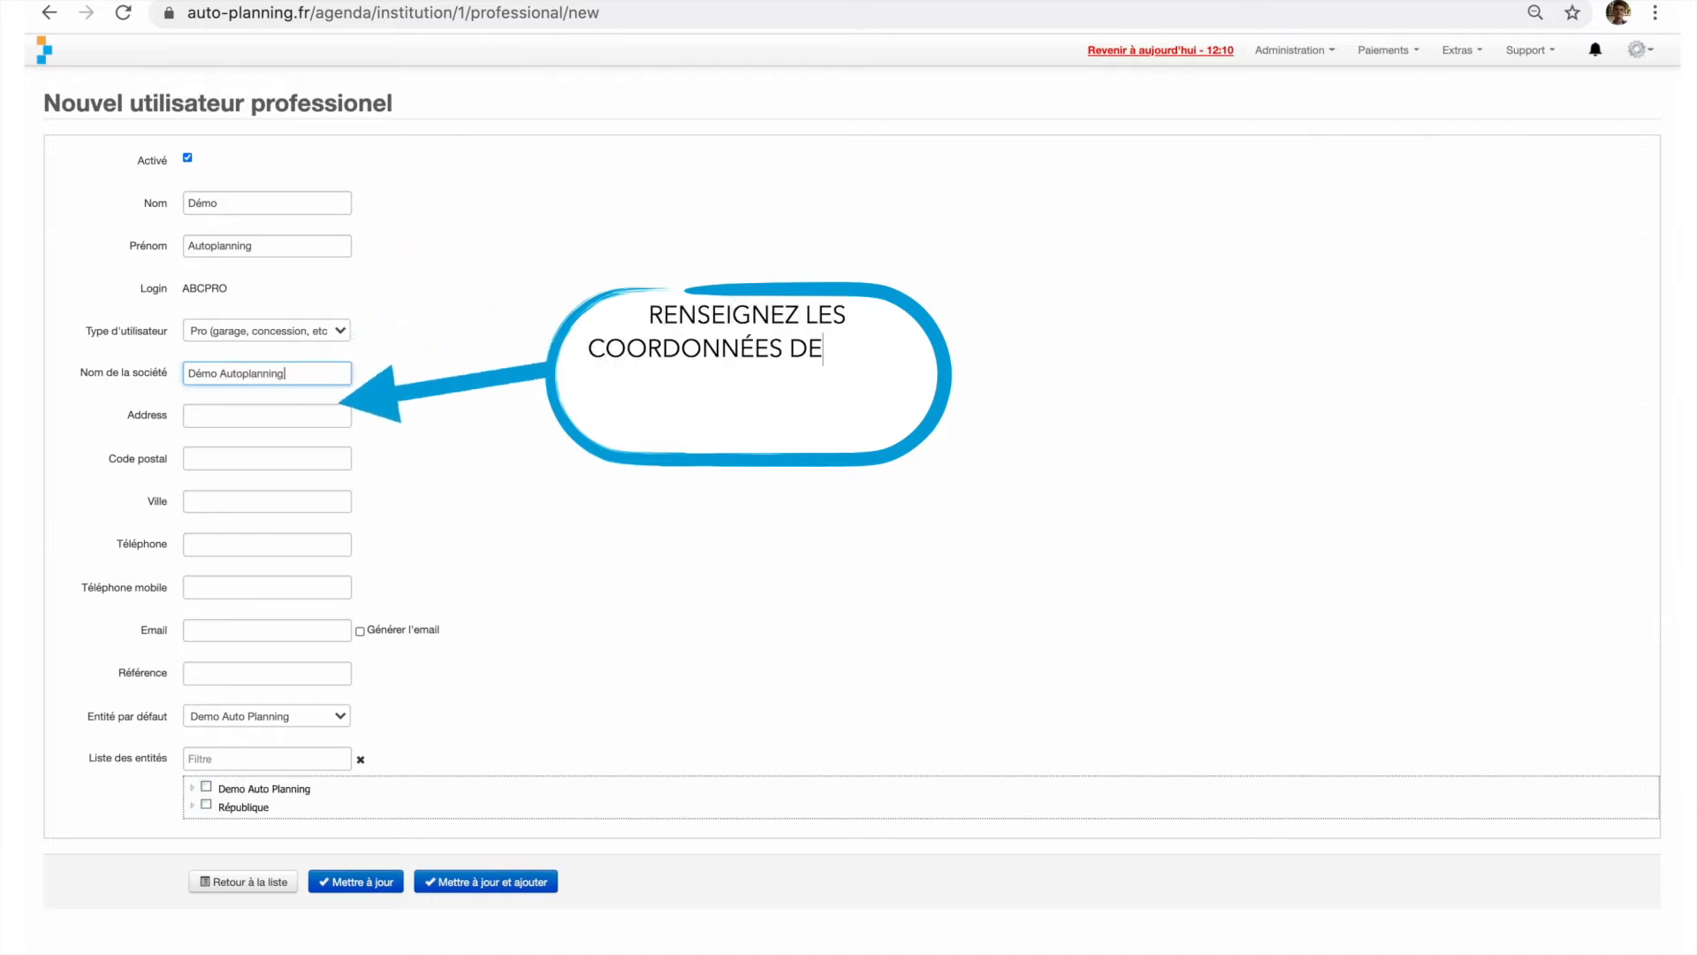
left_click(231, 405)
type("rue d")
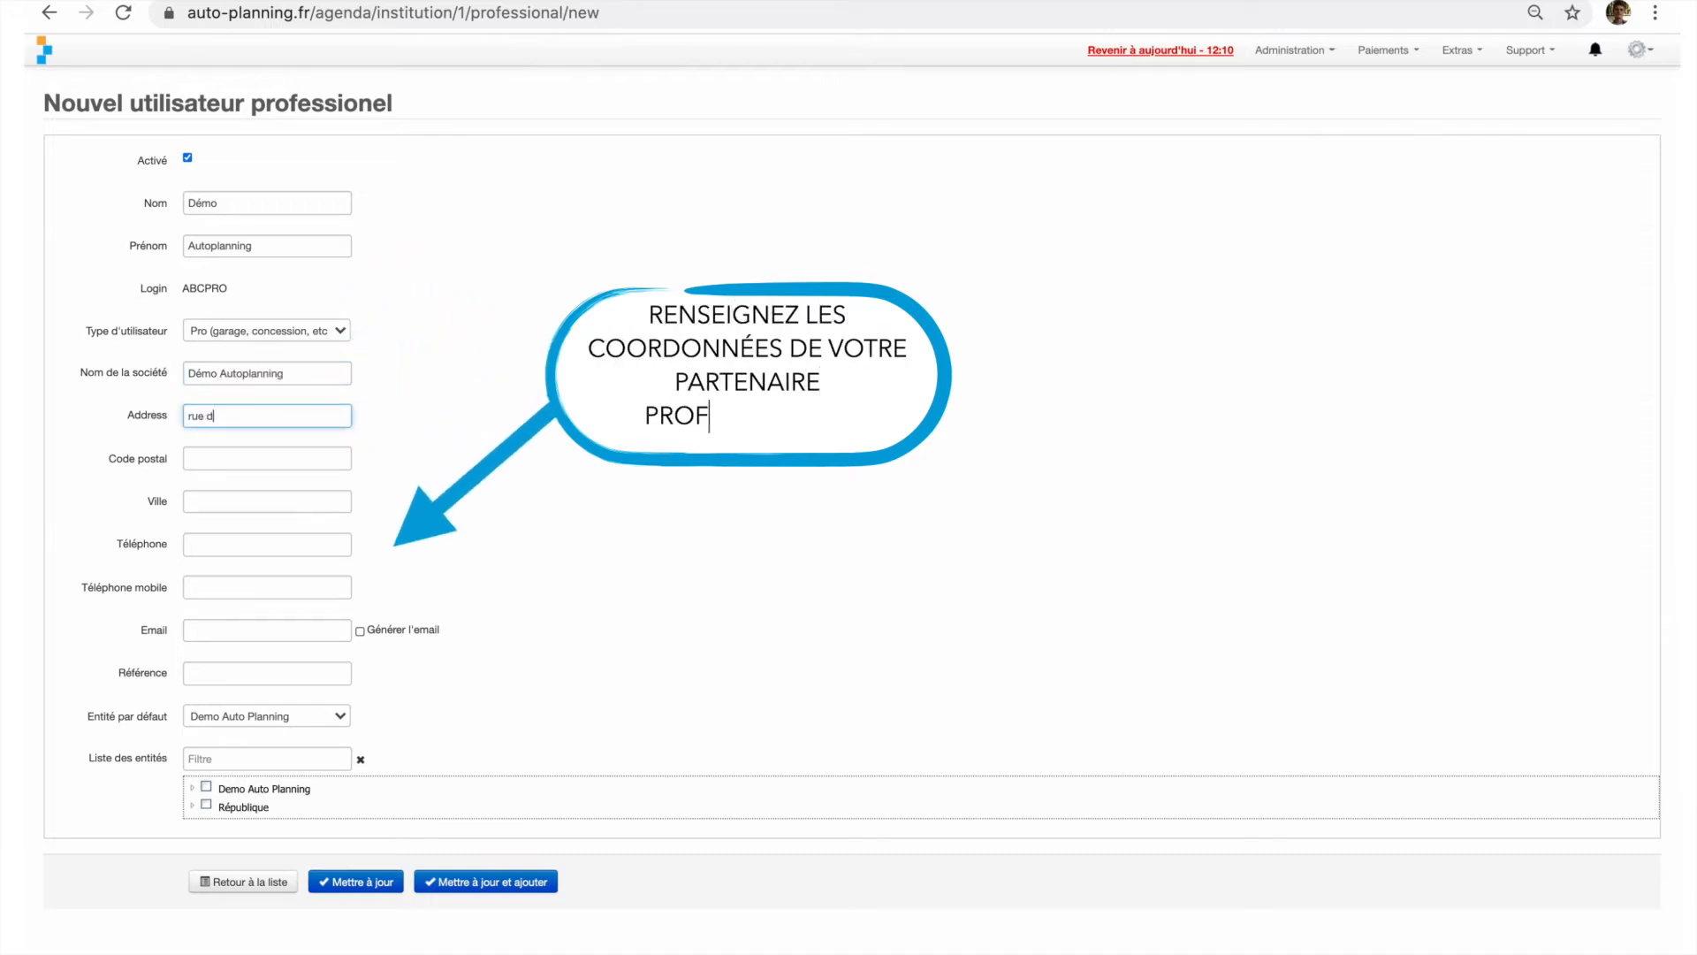
type("u controle technique")
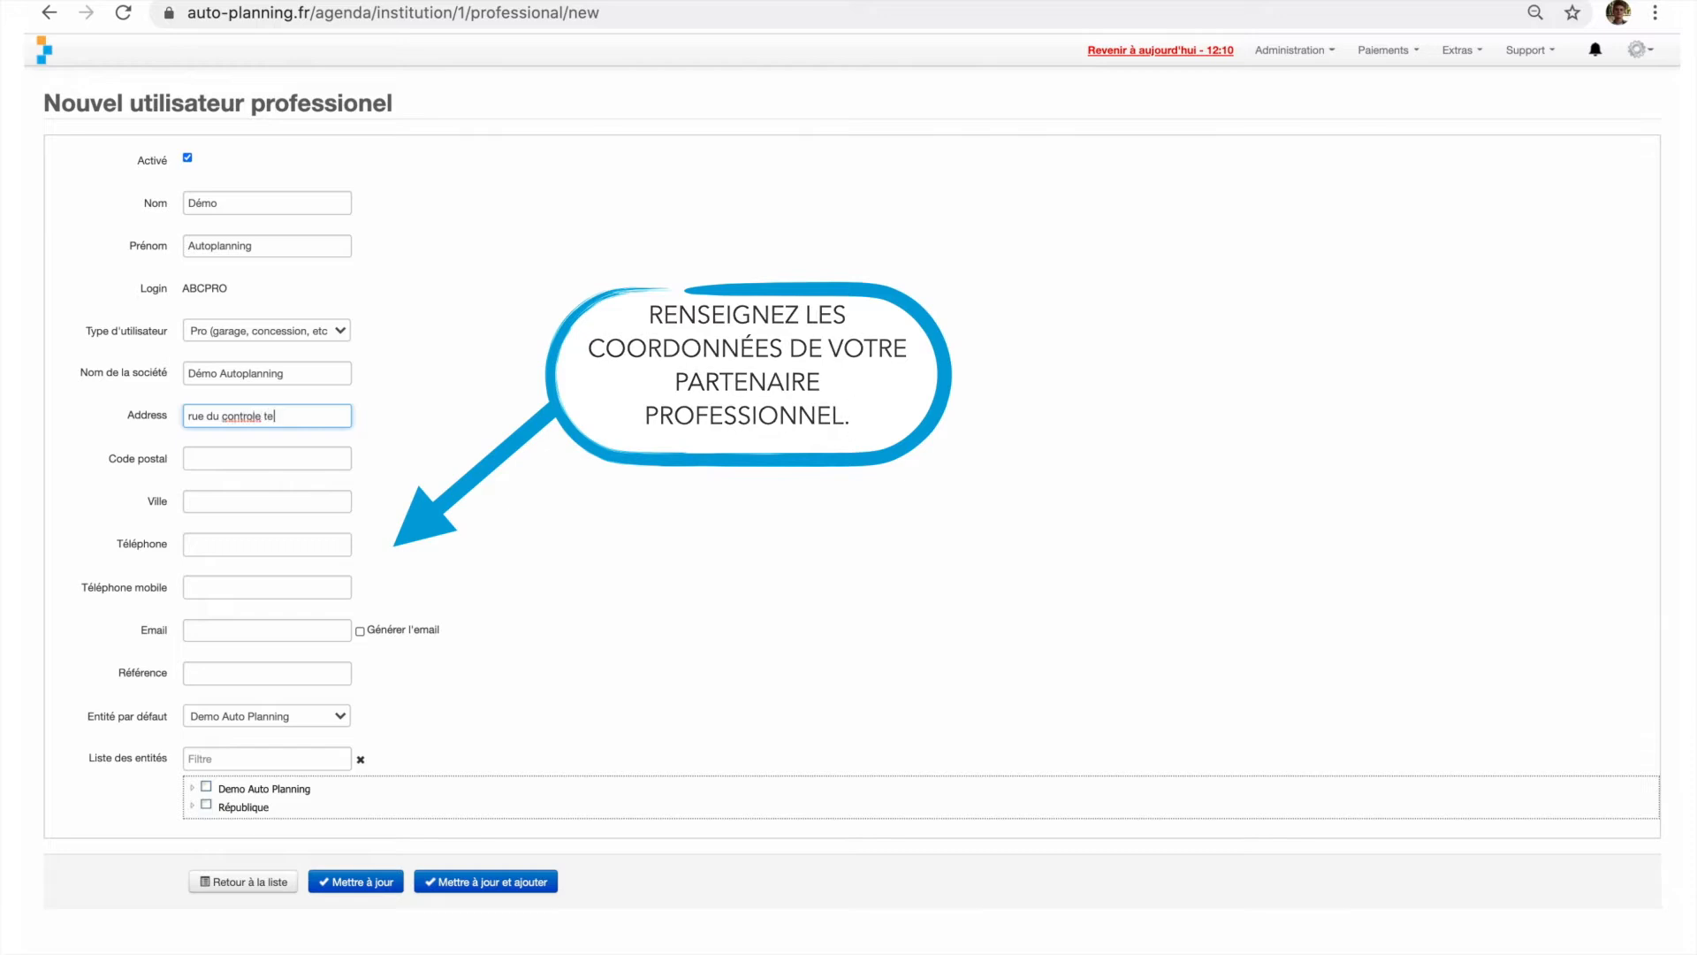
left_click(216, 458)
type("13100")
left_click(213, 501)
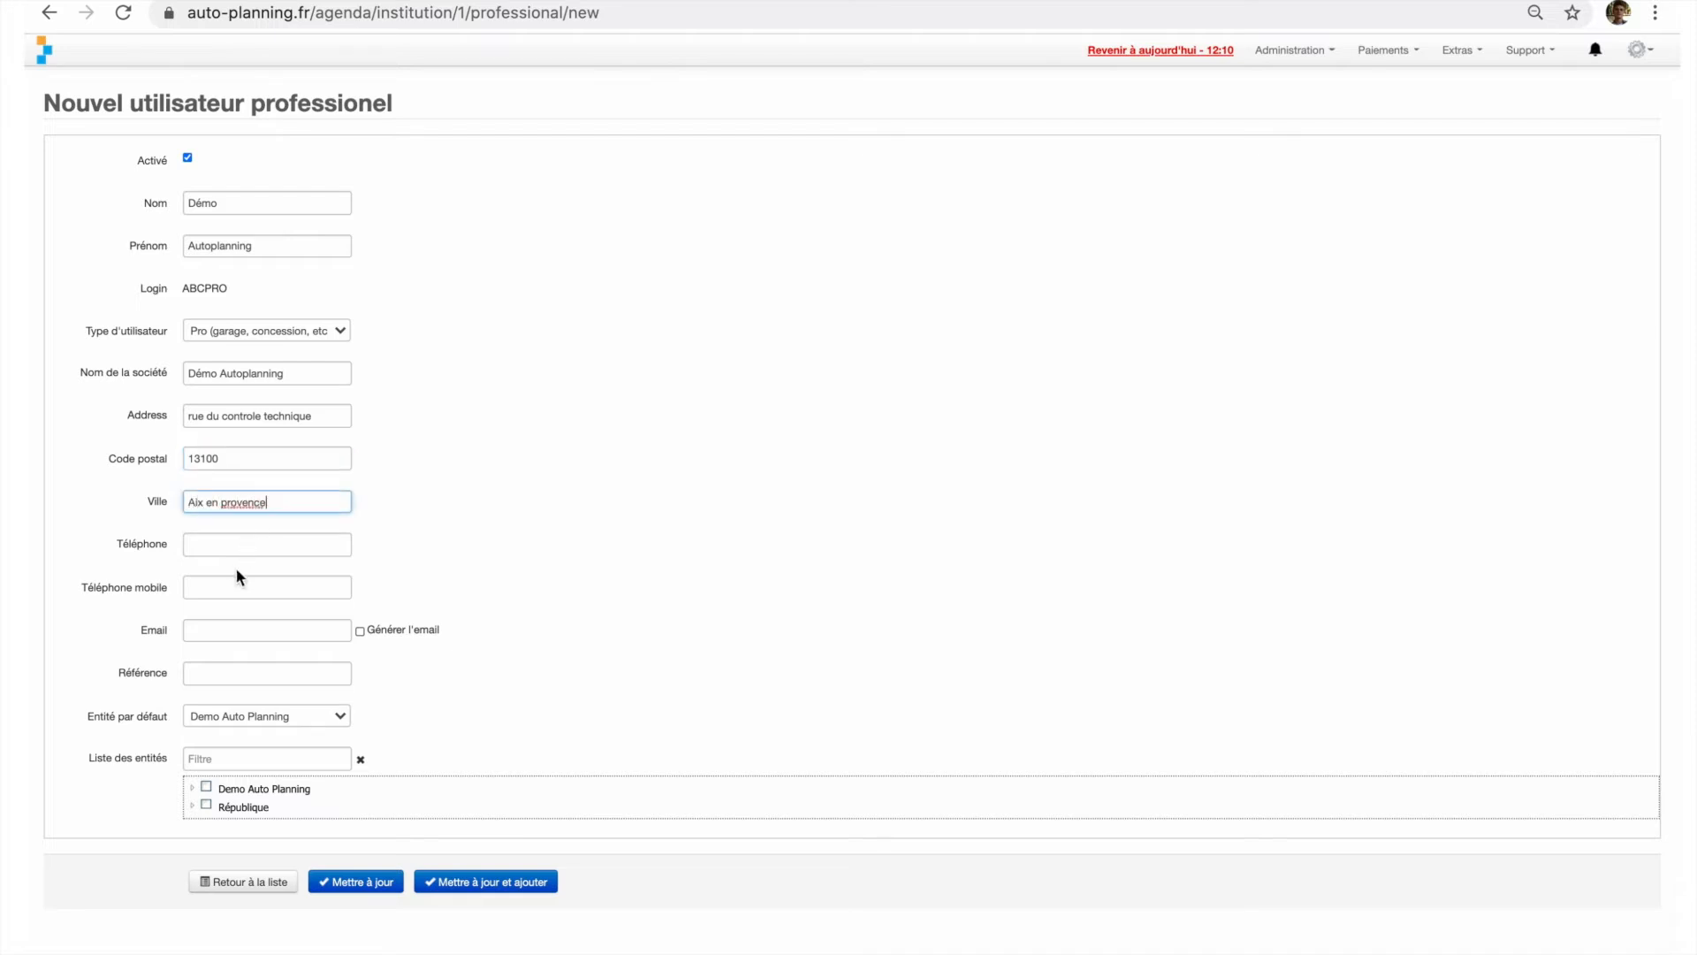
- Enter the professional's e-mail, assign the Demo Auto Planning entity, save the record and return to the list
left_click(267, 623)
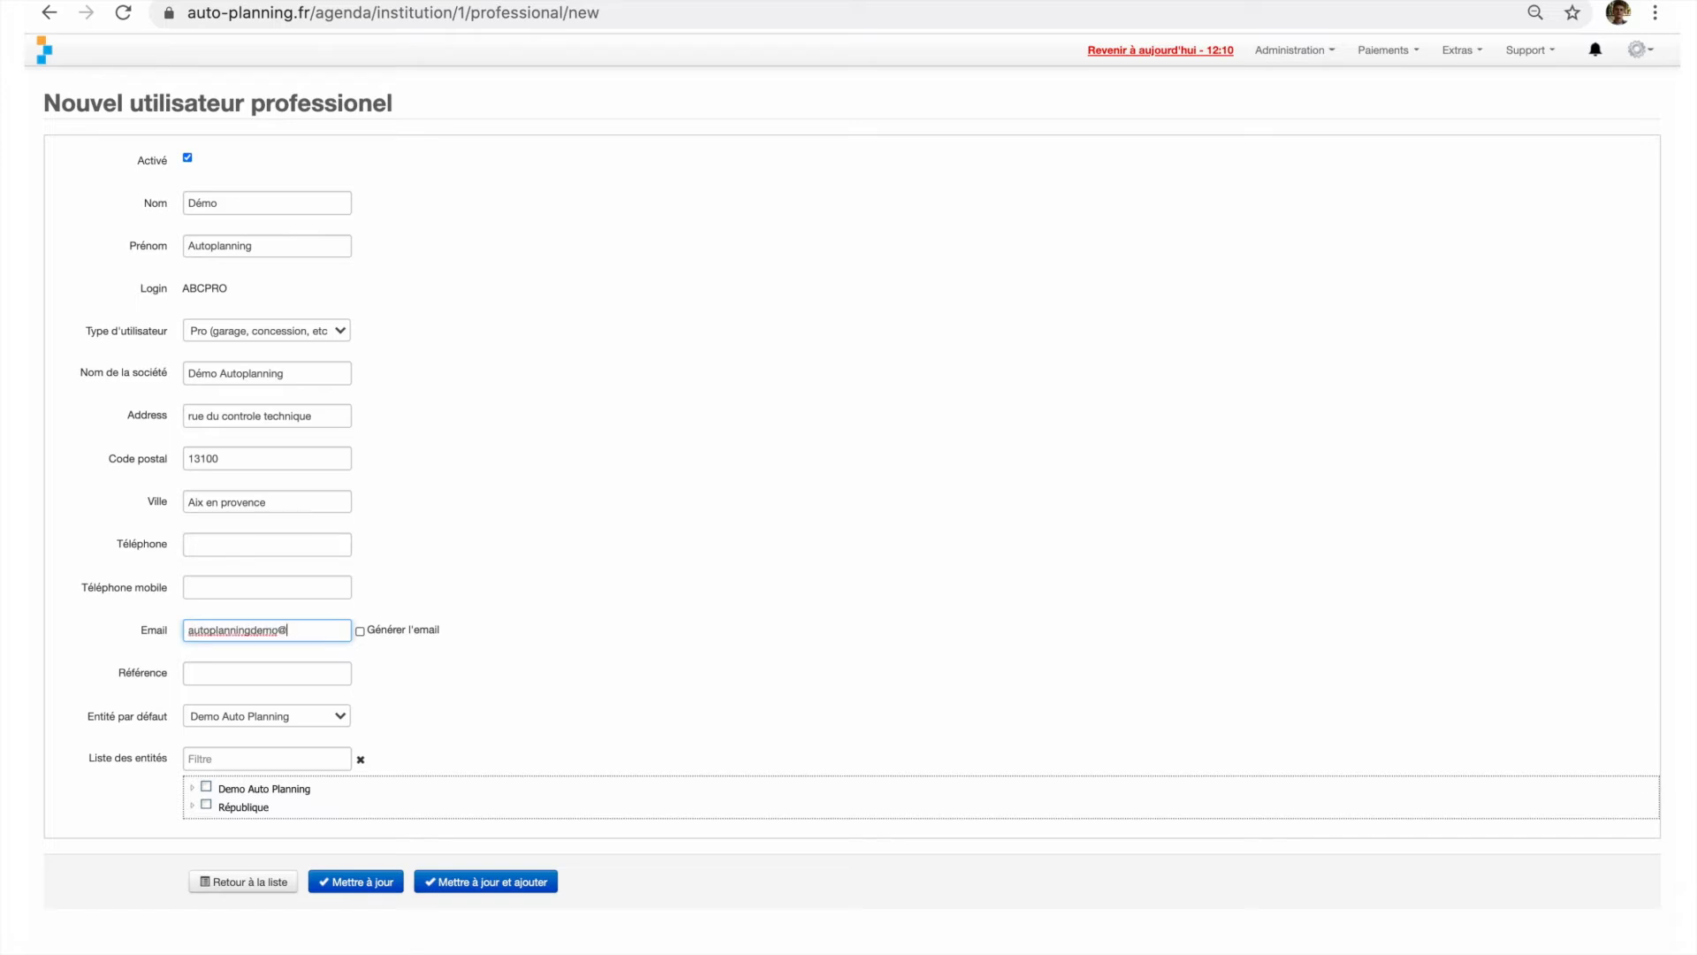
type(".com")
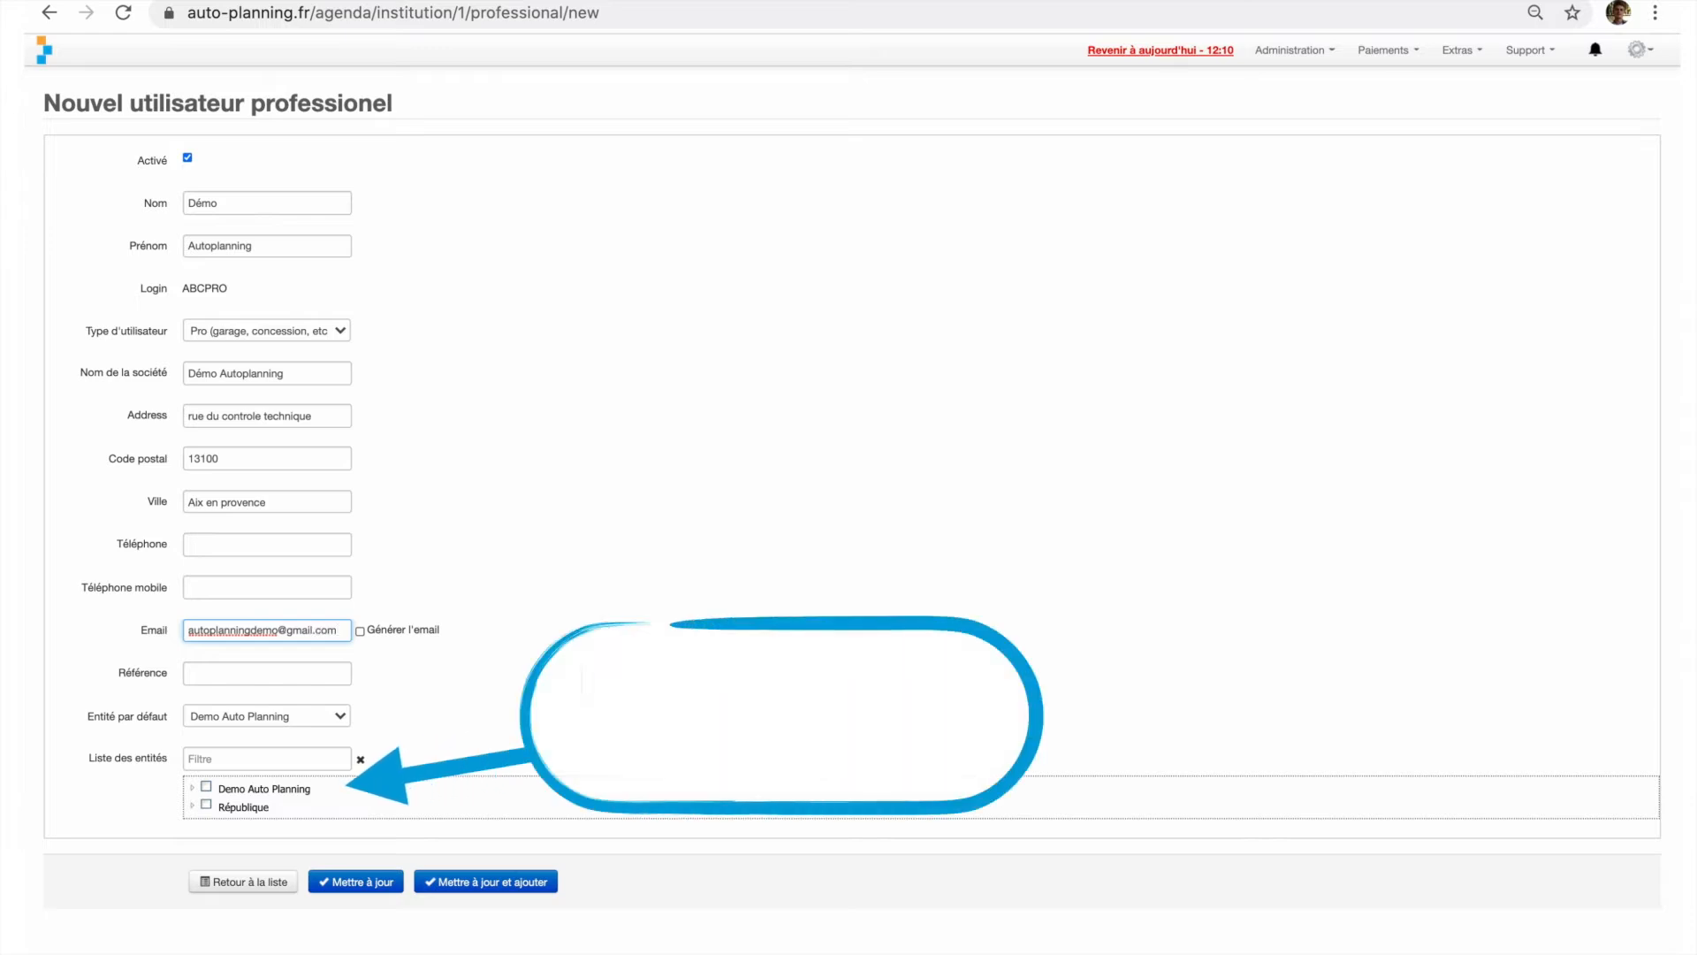
left_click(210, 784)
left_click(431, 881)
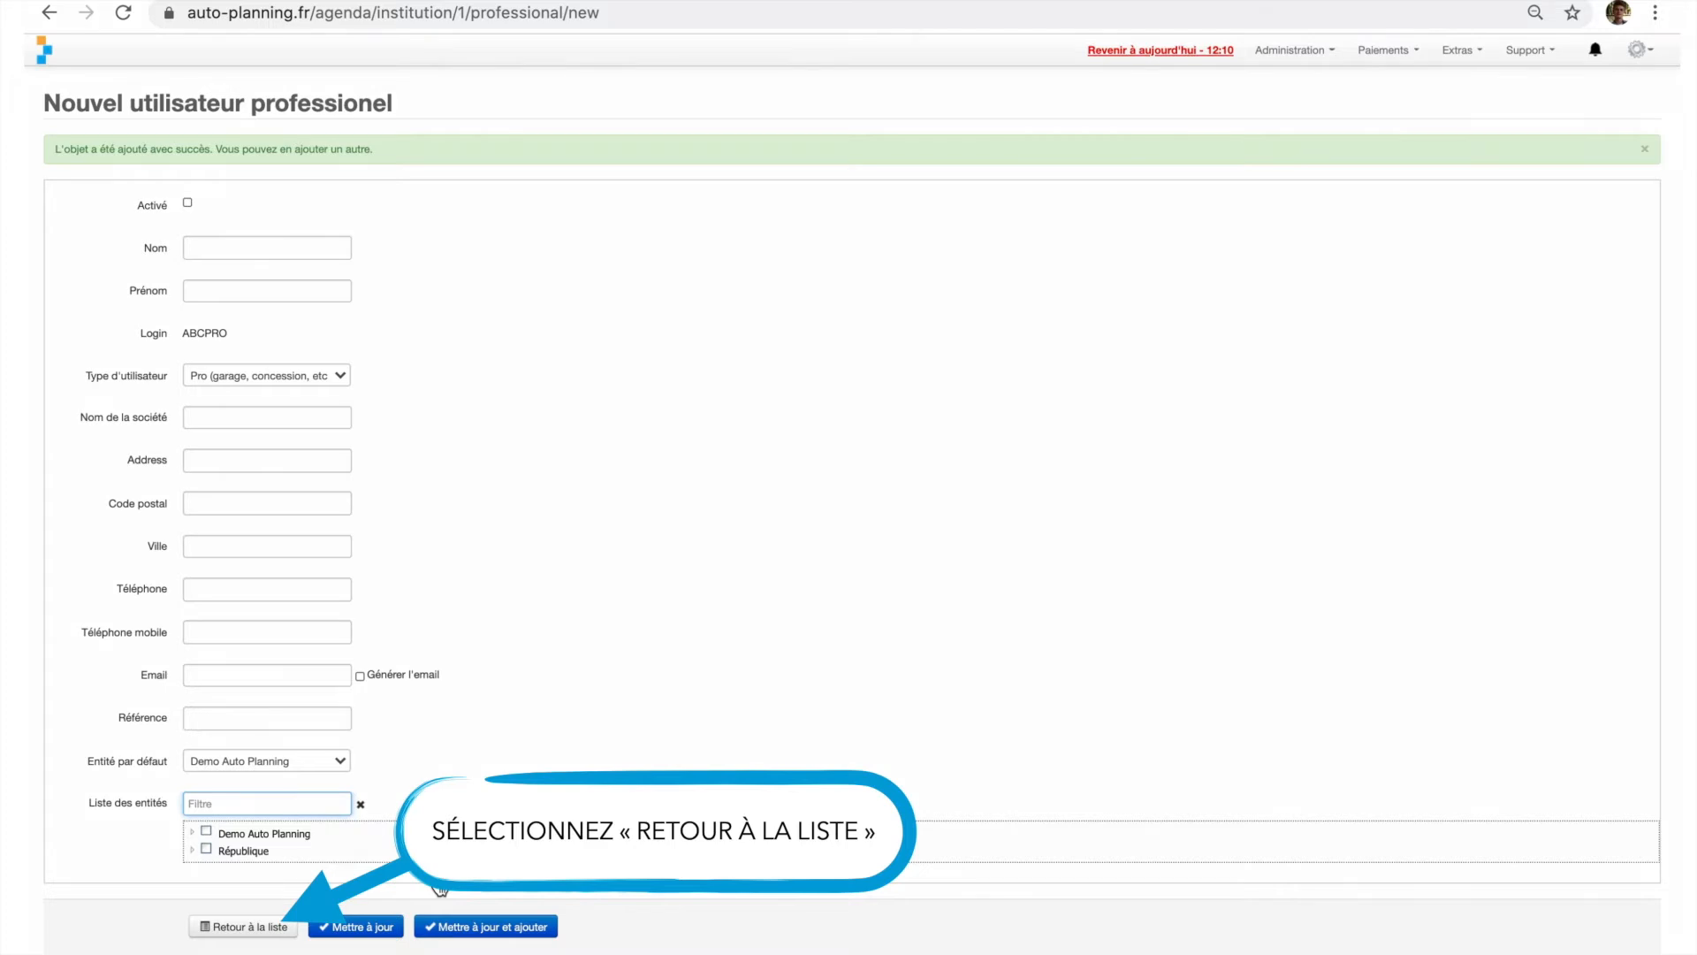
left_click(240, 926)
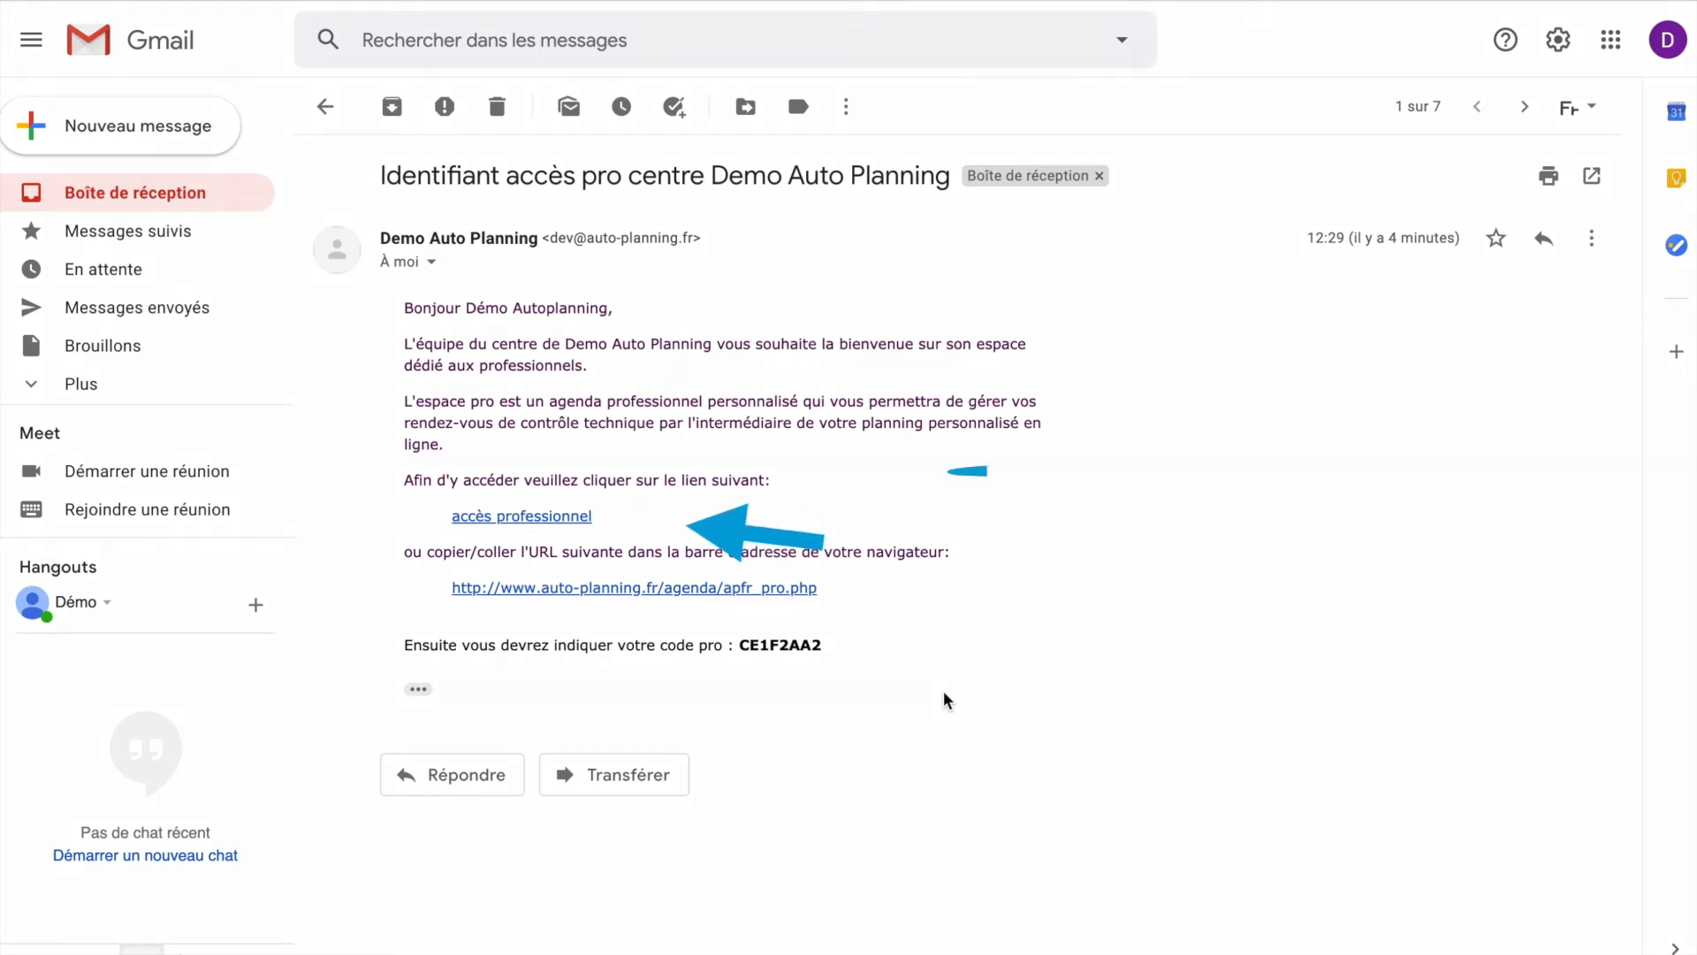
- From the access e-mail in Gmail, open the accès professionnel link in a private window and sign in with the pro access code
left_click_drag(822, 644, 739, 646)
left_click(959, 658)
right_click(479, 522)
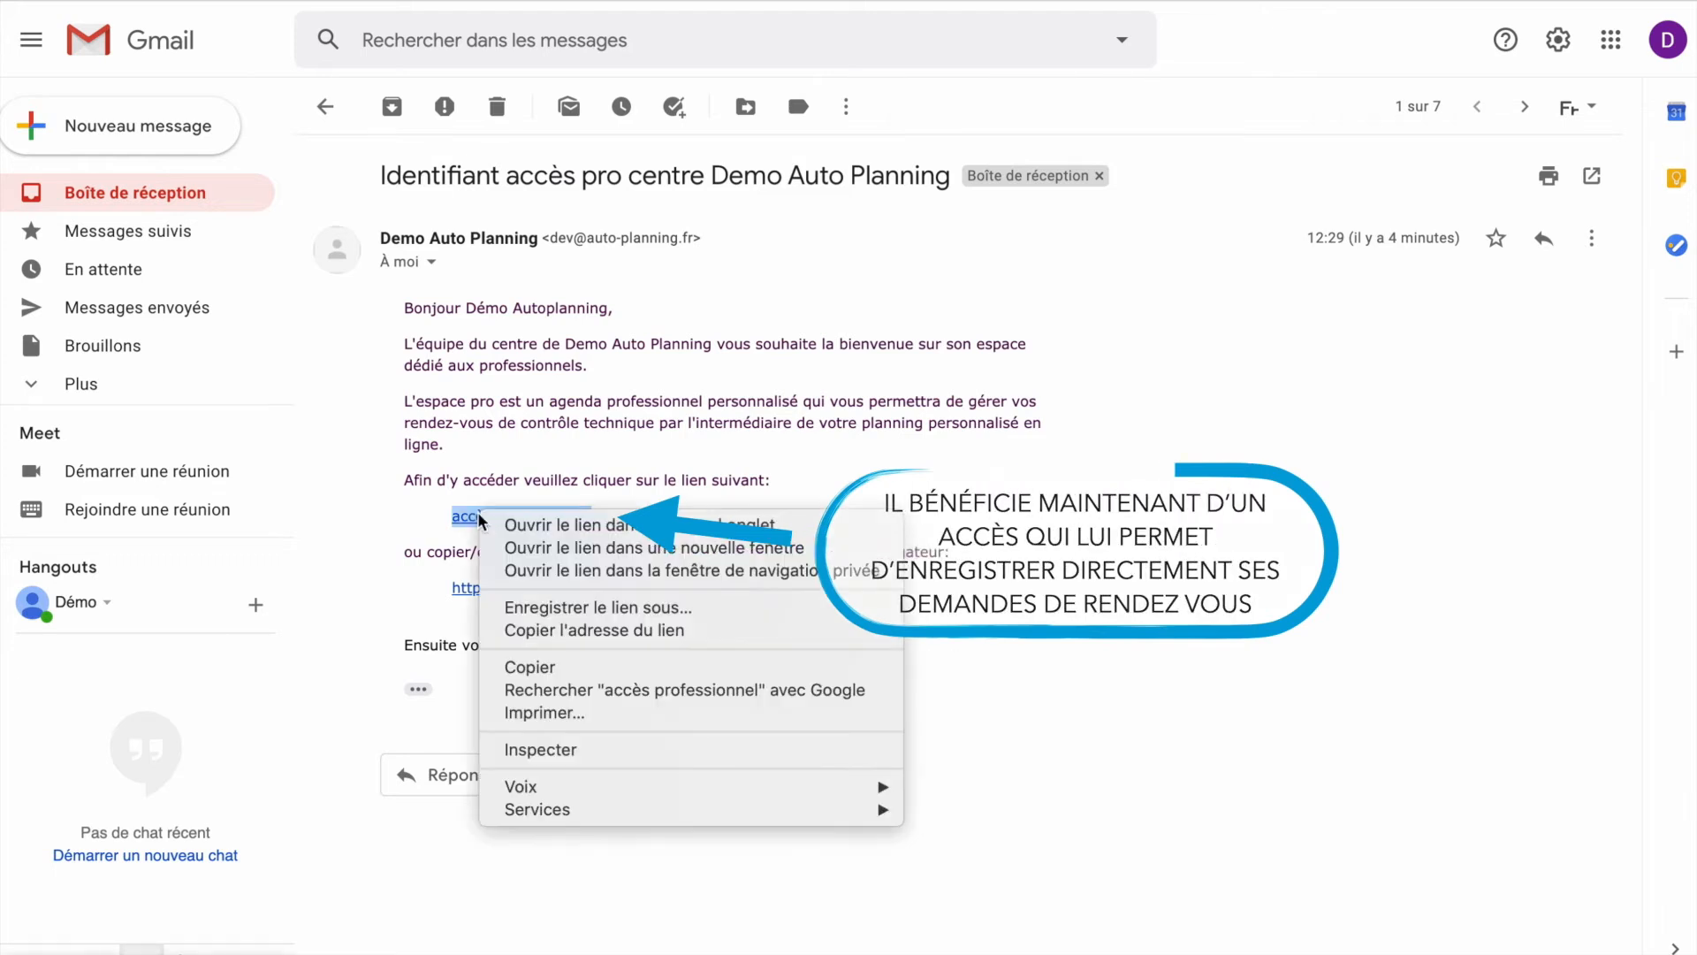
left_click(575, 570)
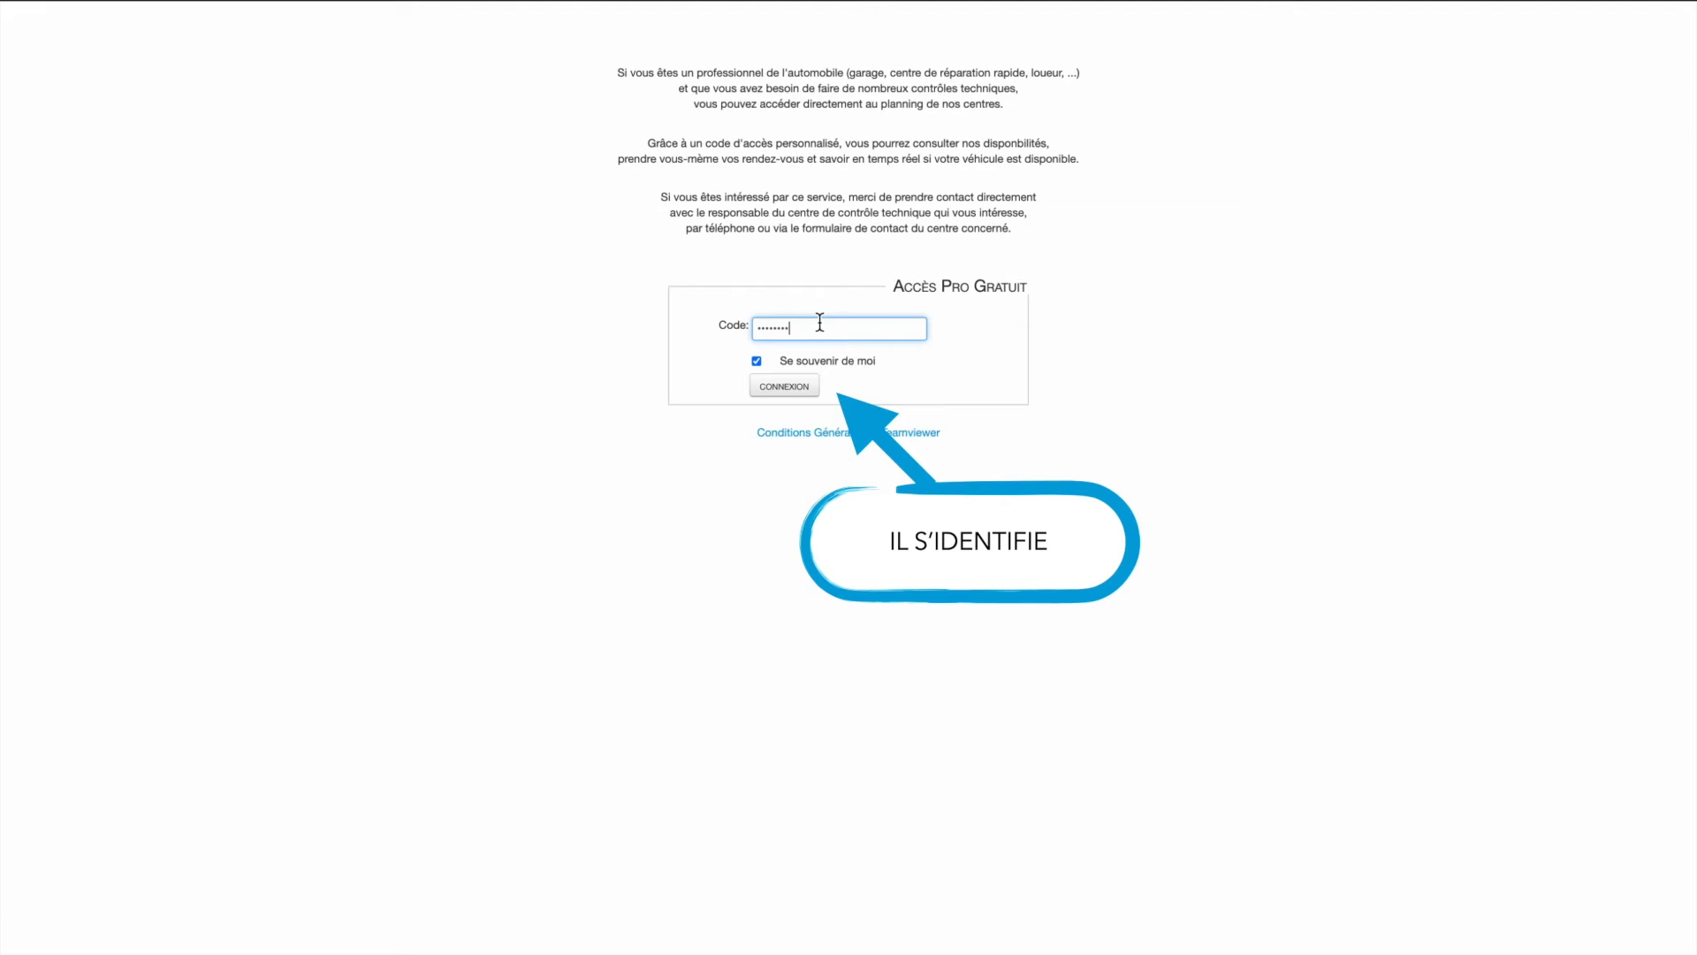
left_click(808, 391)
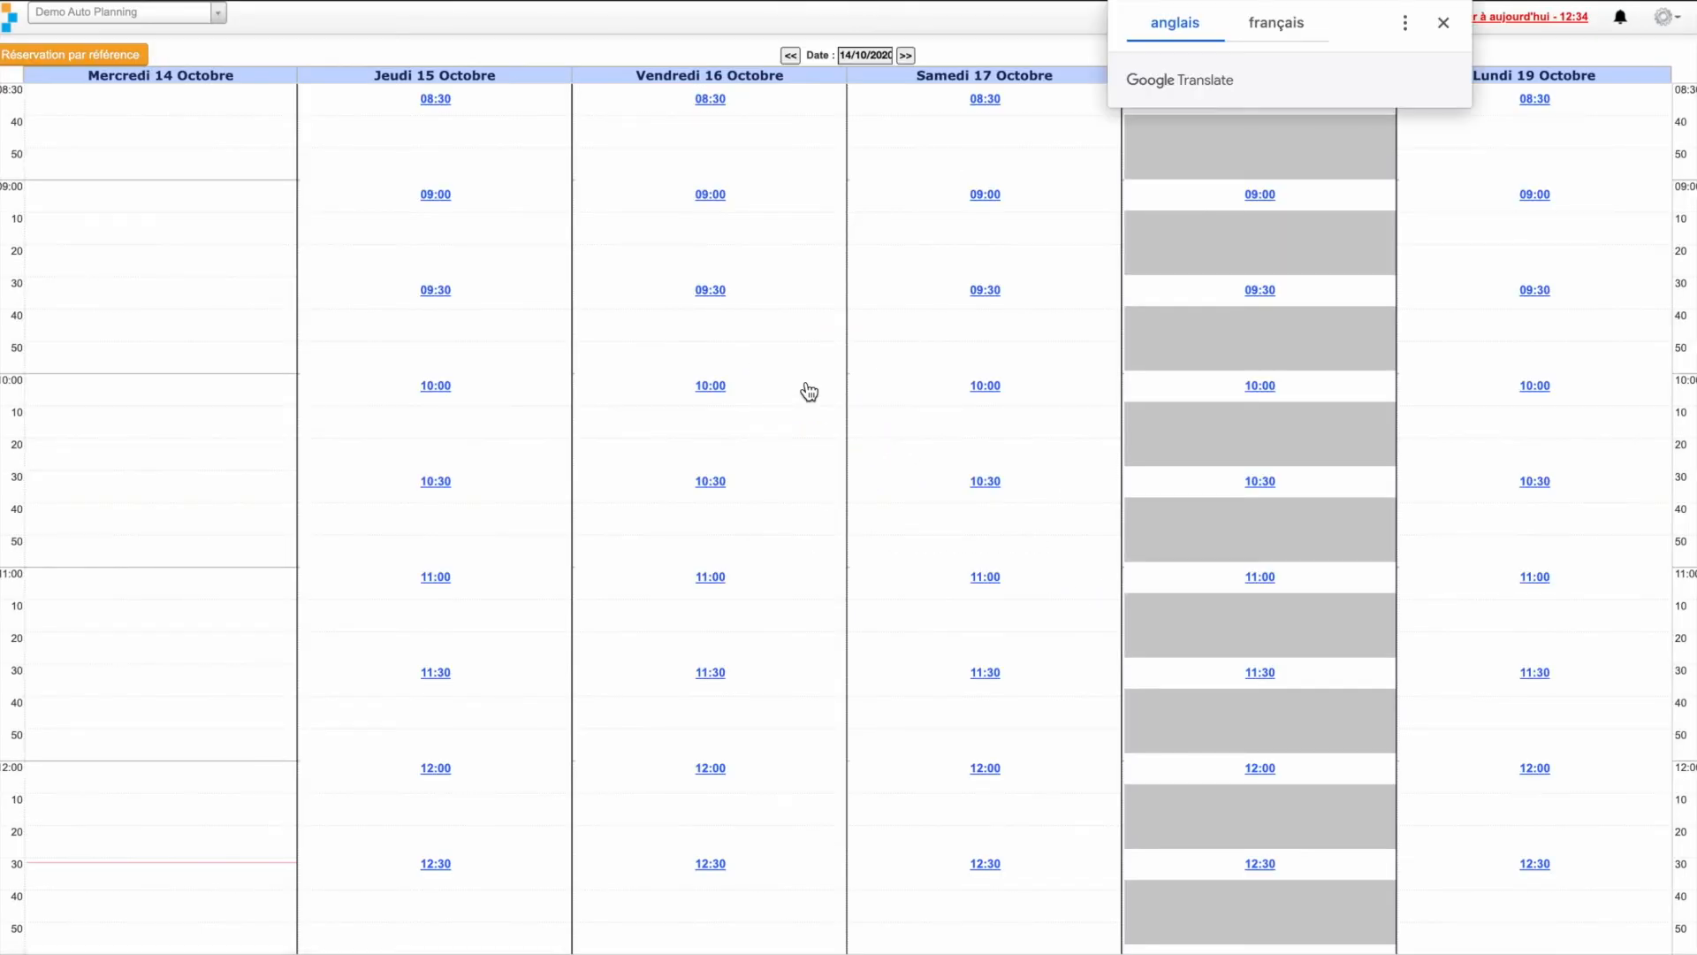
left_click(1446, 22)
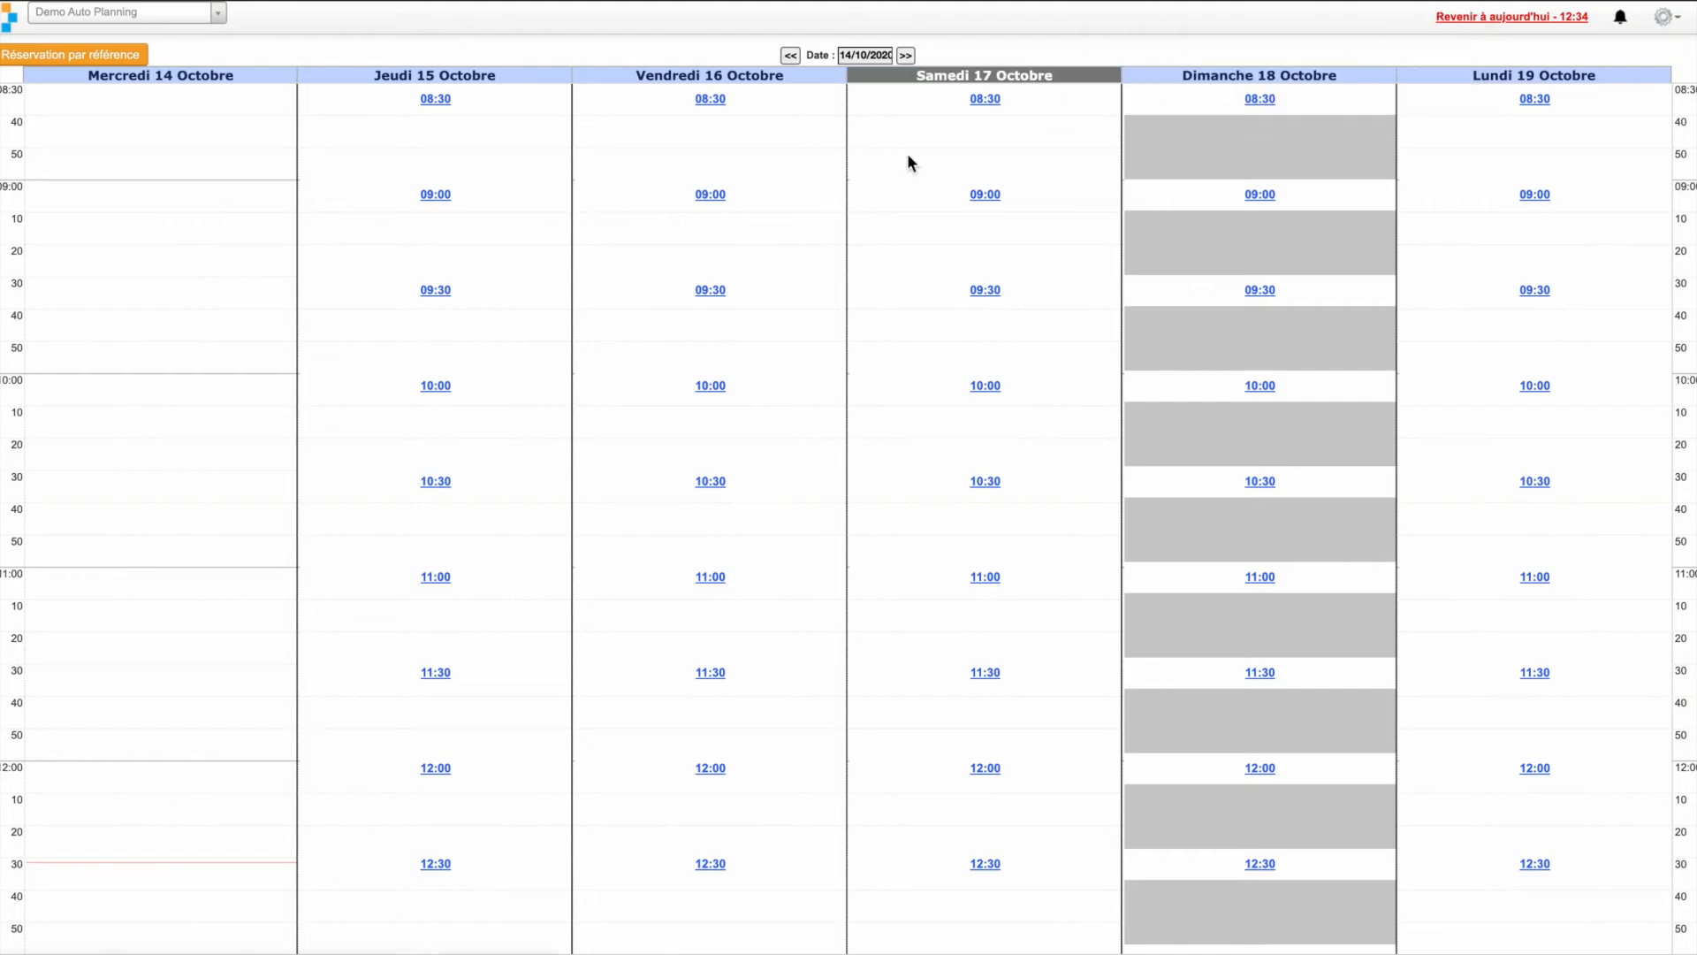
- Book a Controle technique appointment for Friday 16 October at 10:30 with vehicle model Clio and save it
left_click(762, 493)
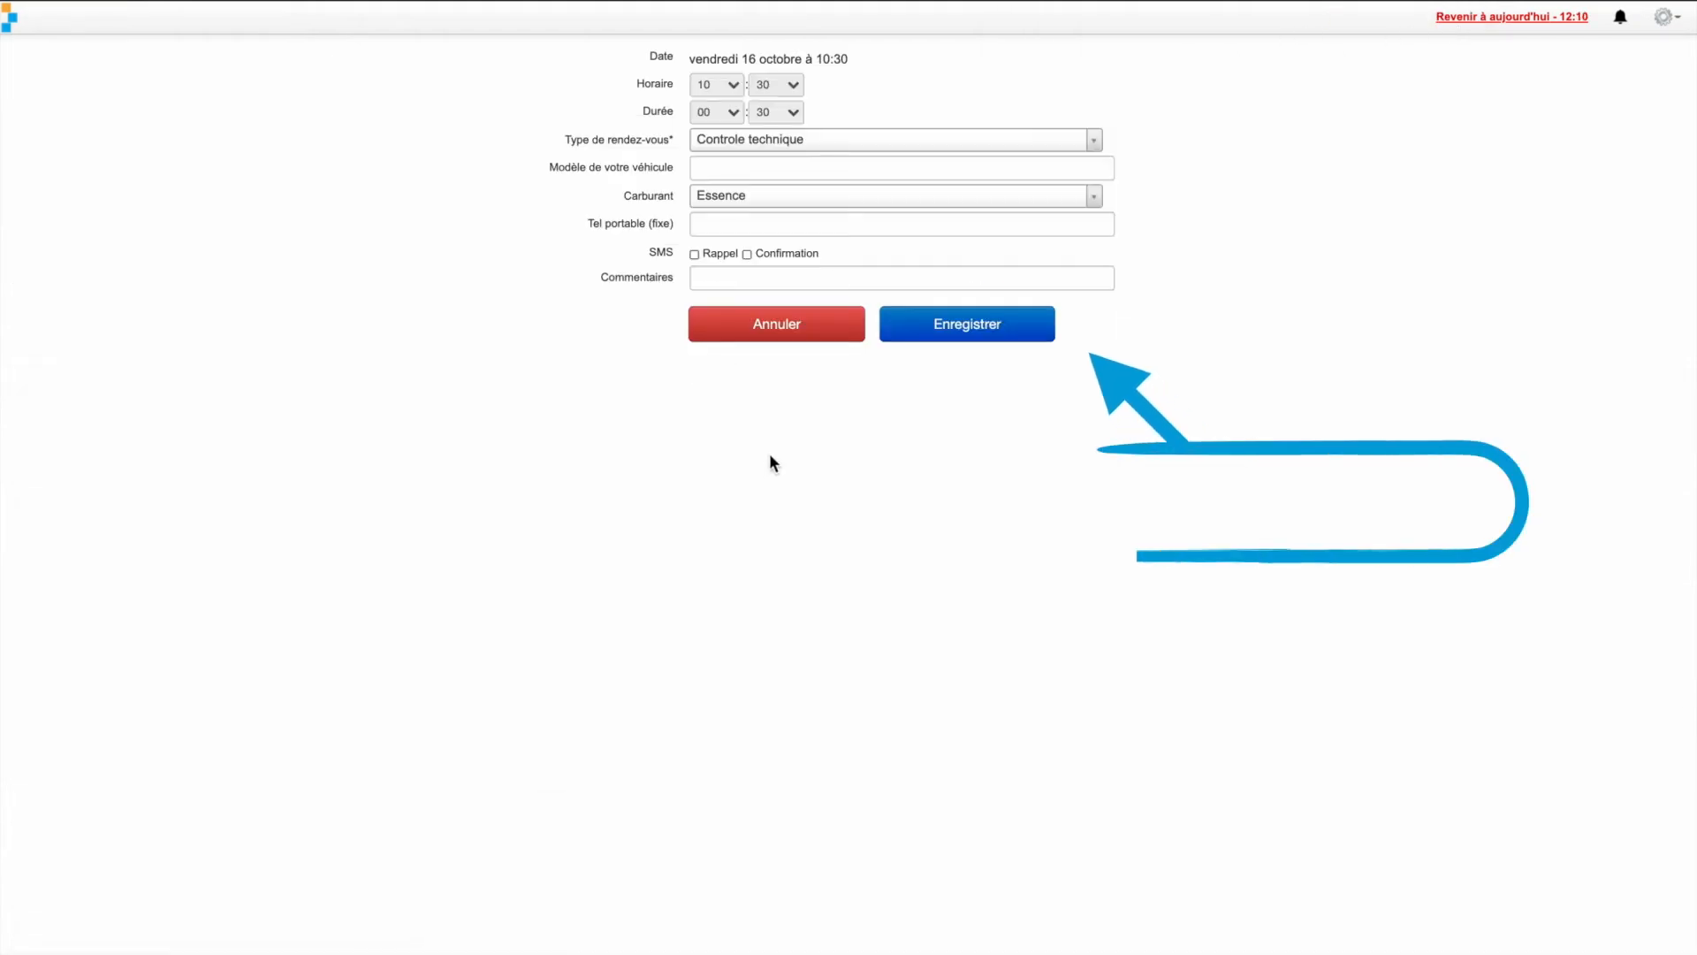
left_click(742, 162)
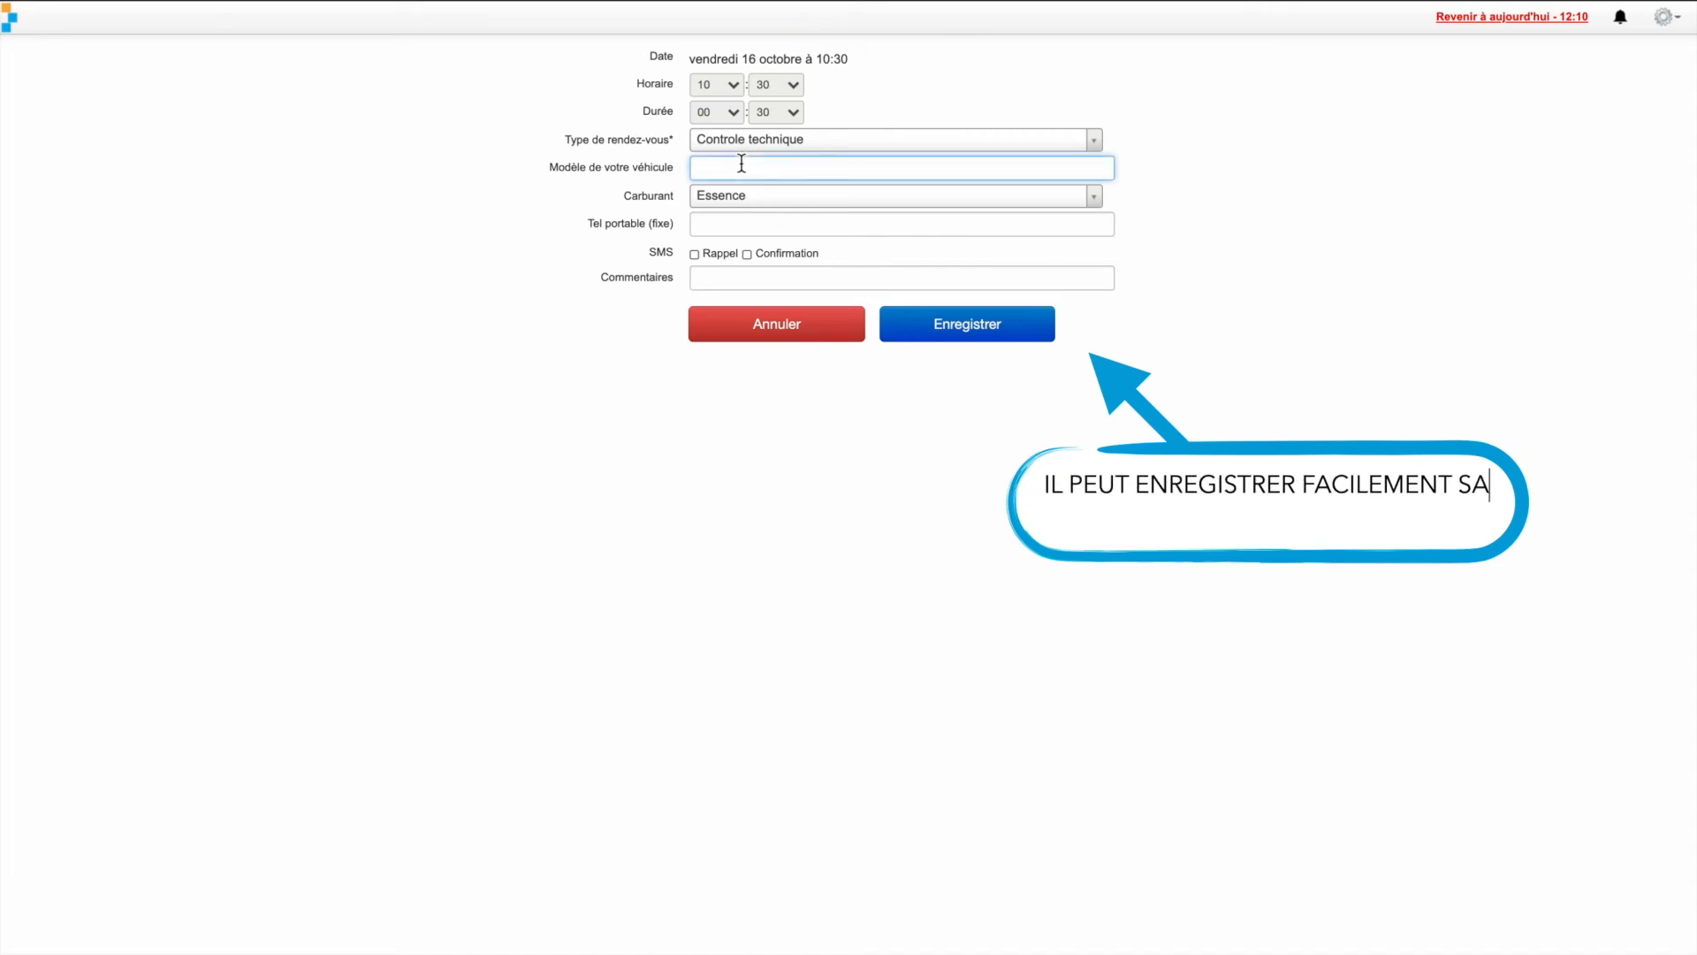
type("Clio")
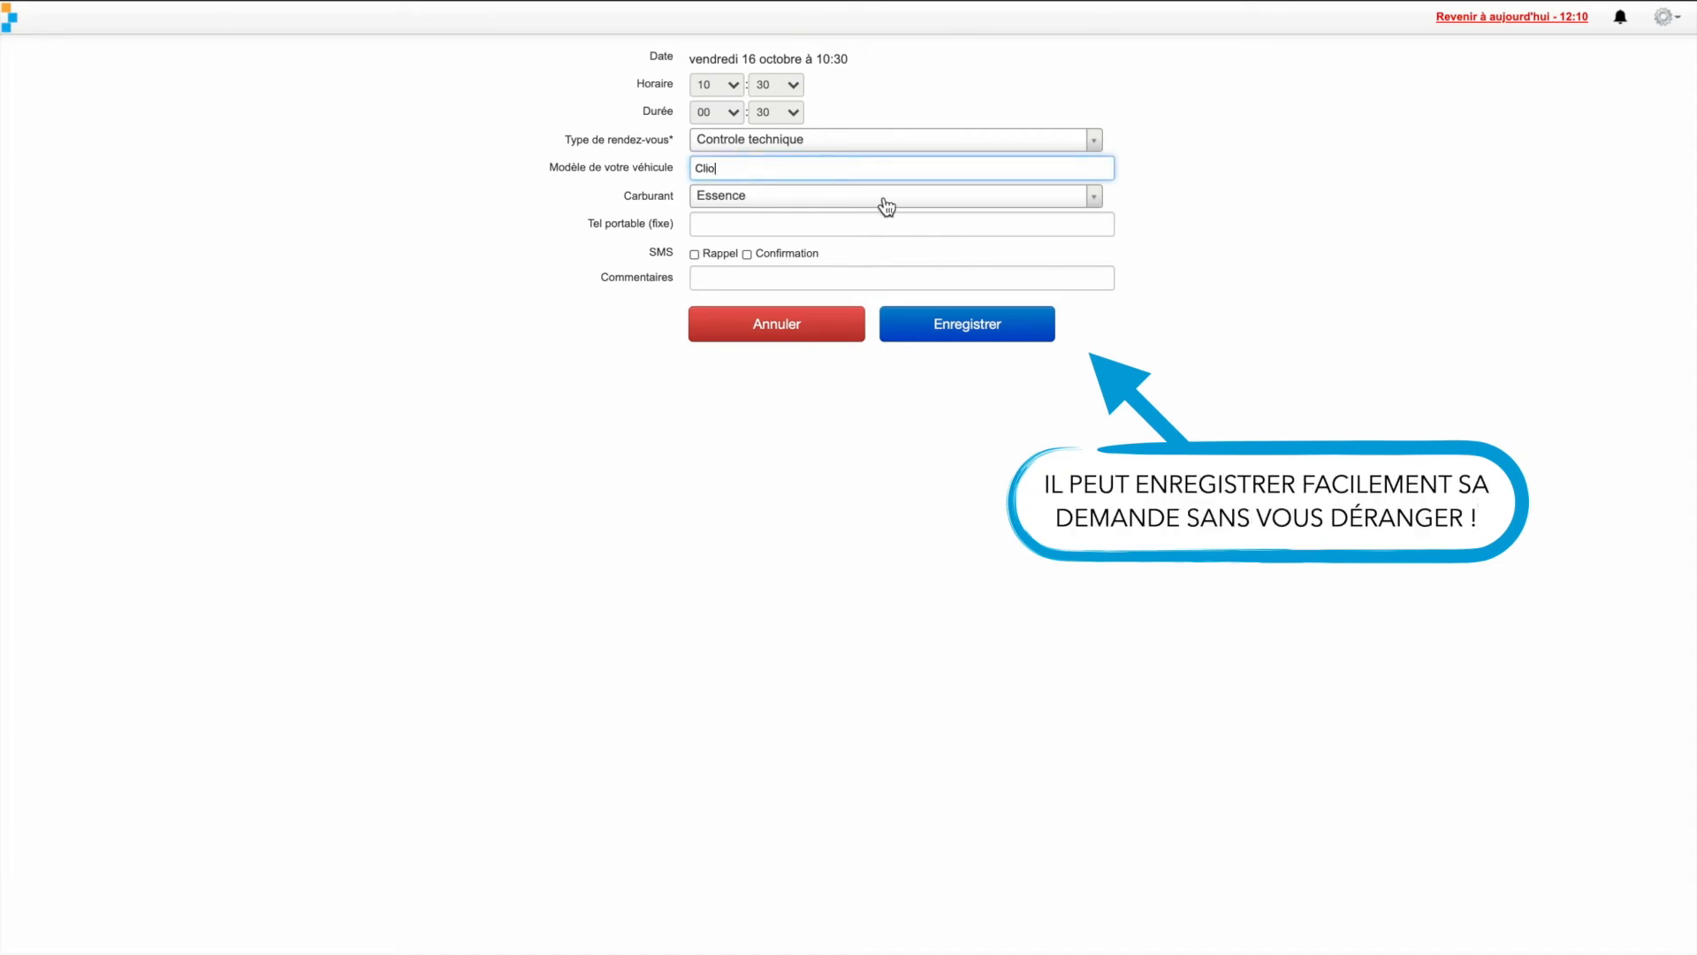
left_click(976, 325)
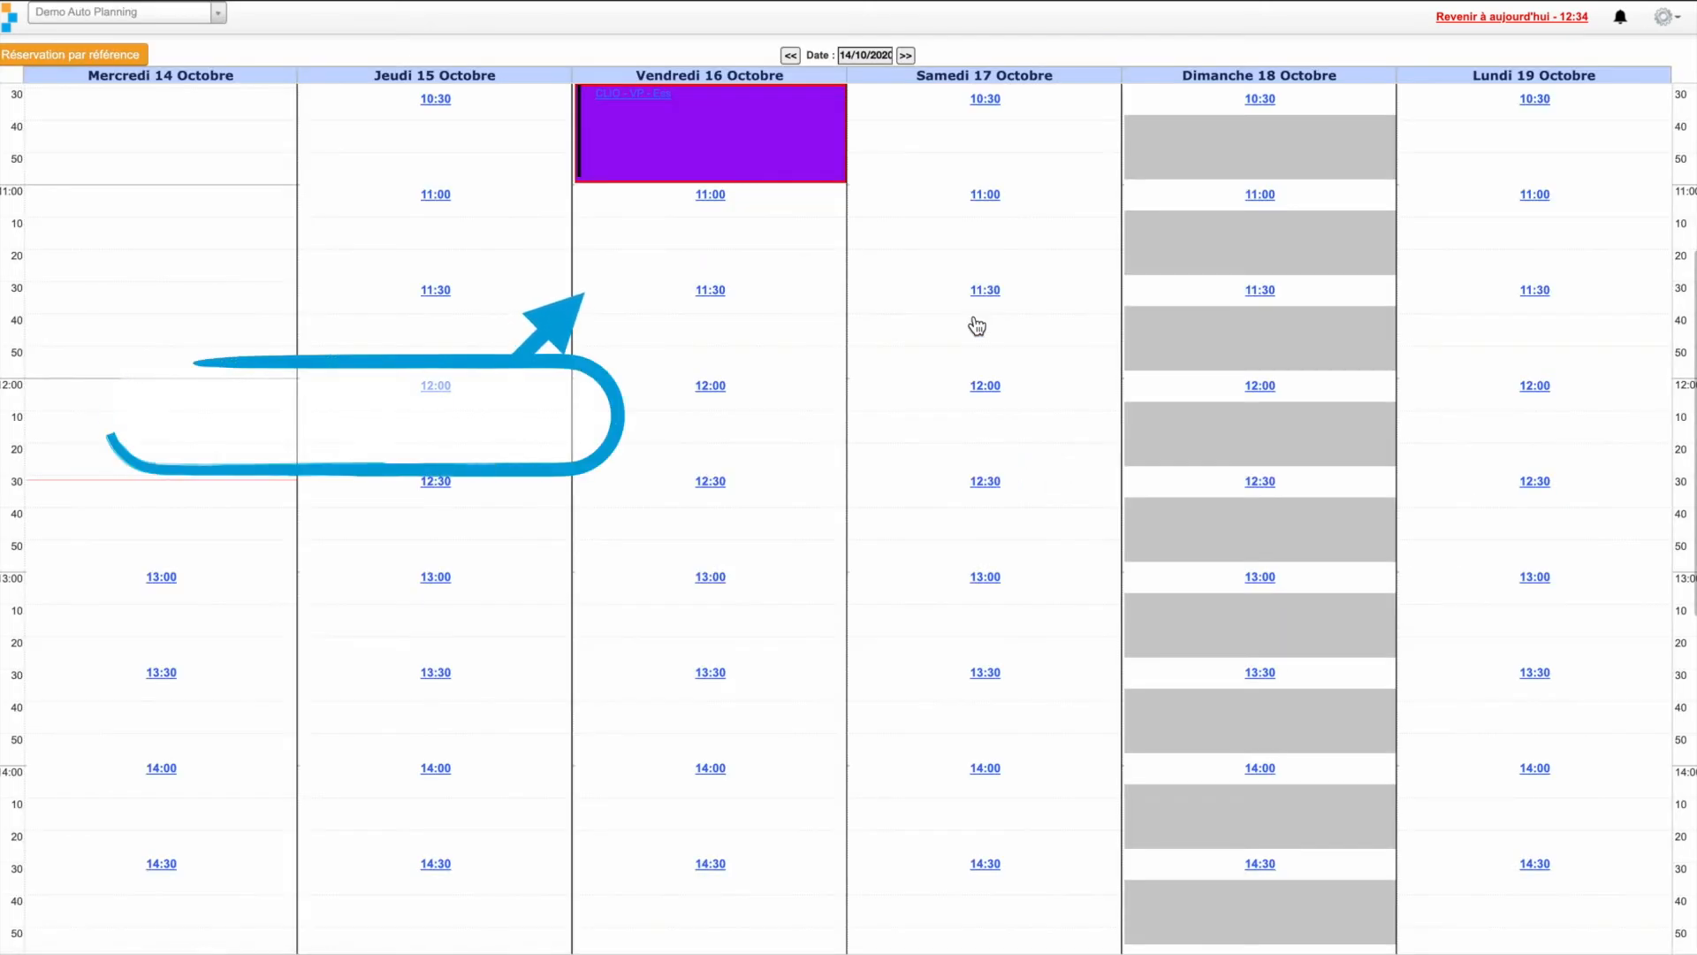
scroll(976, 324, "up", 2)
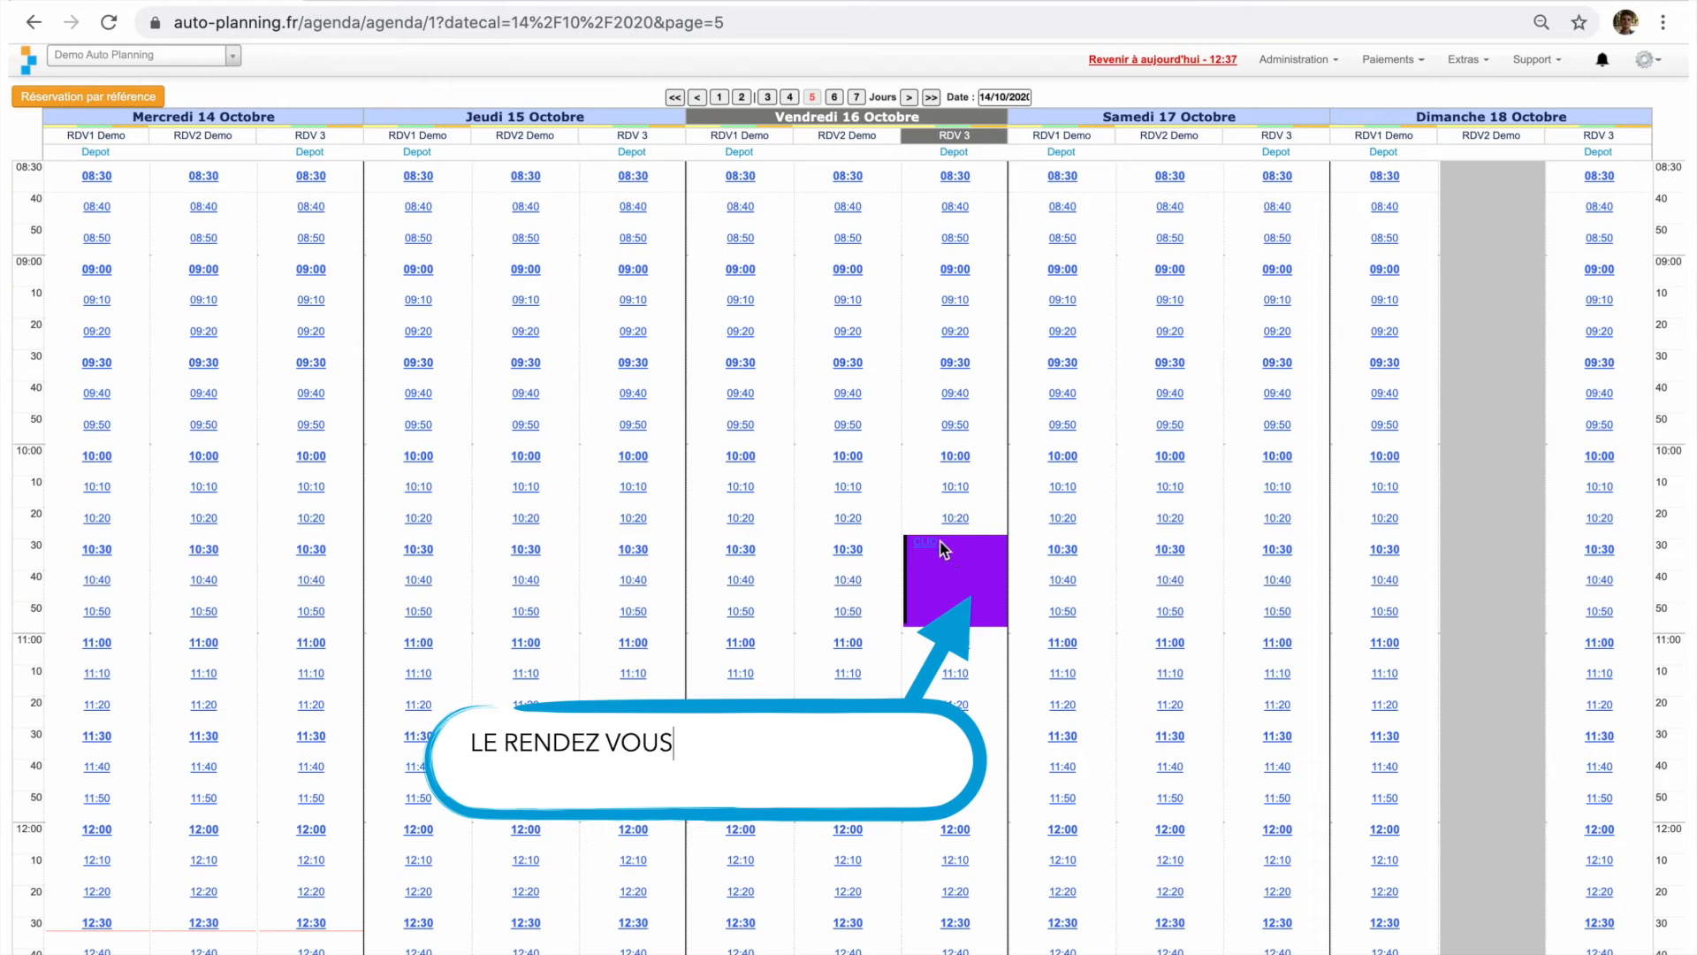
- In the centre's planning, open the 10:30 RDV 3 appointment on Friday 16 October for modification
mouse_move(942, 558)
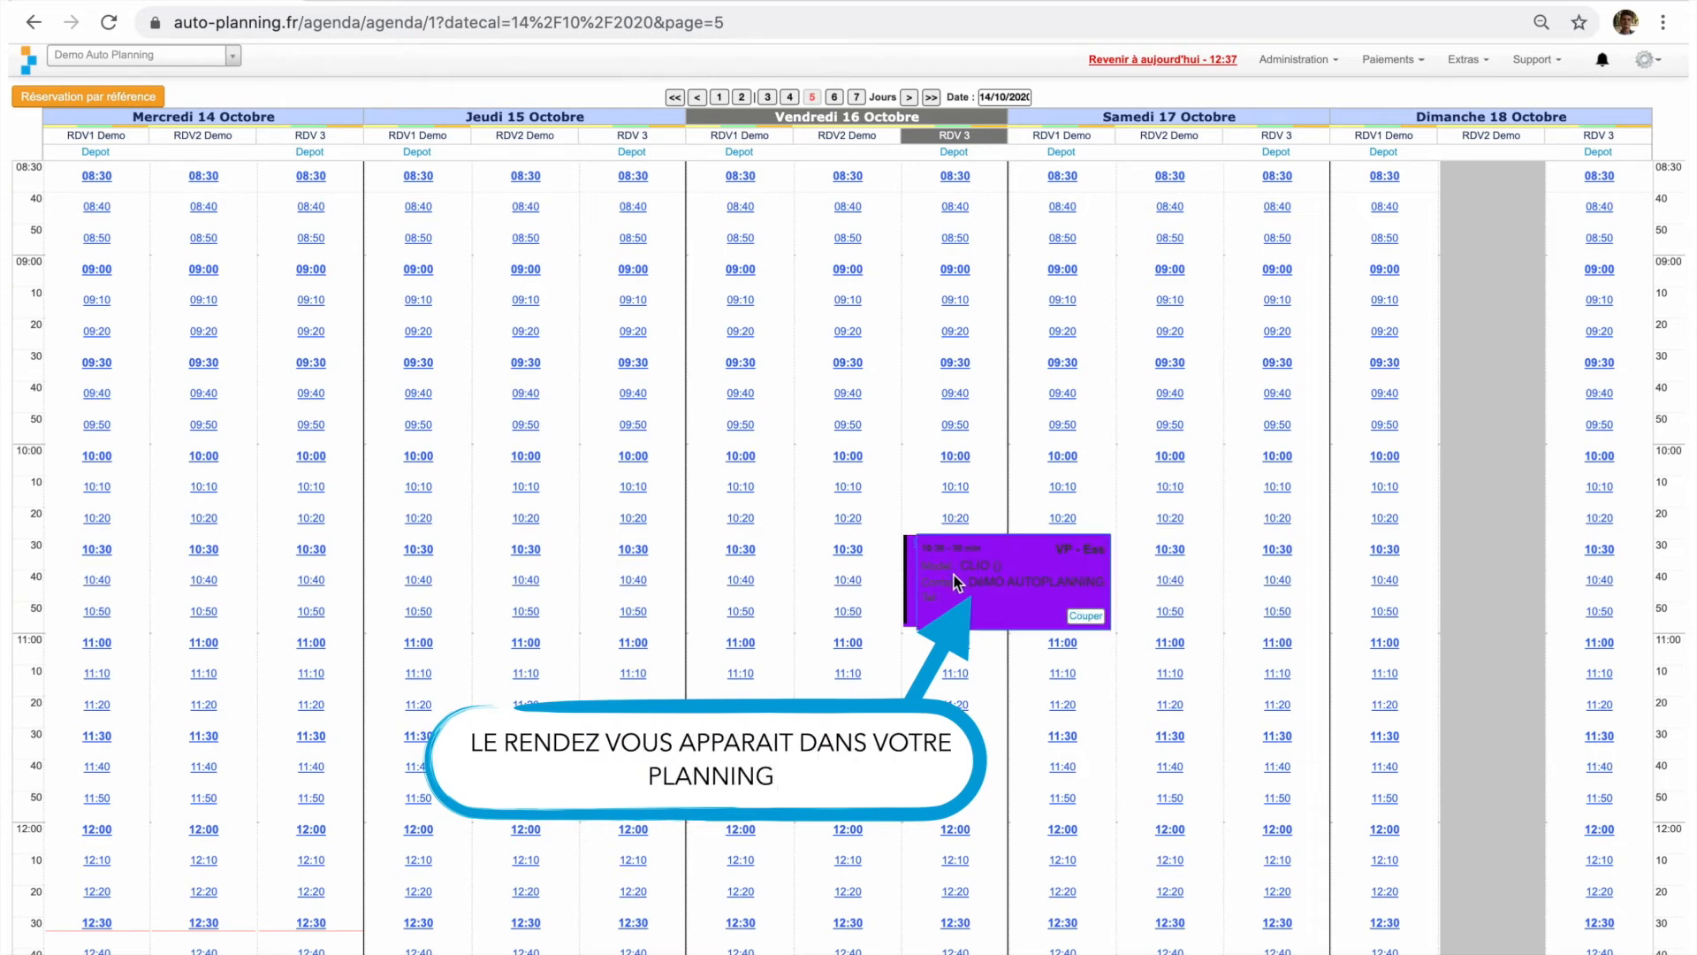
left_click(961, 575)
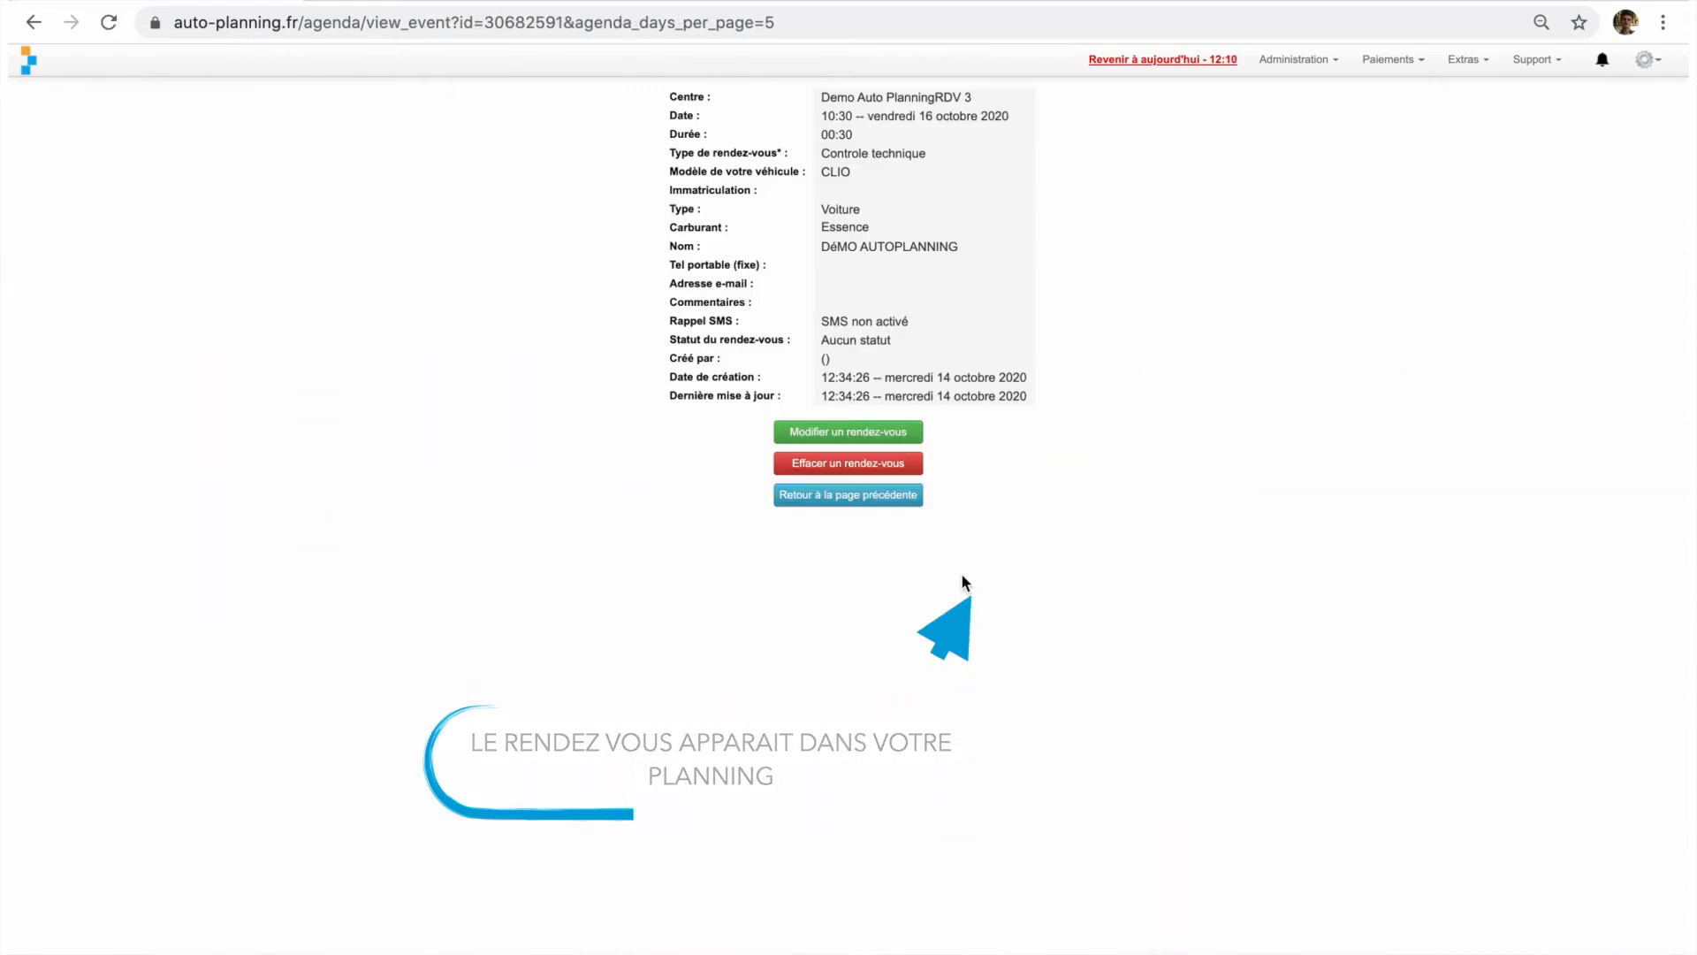
left_click(919, 431)
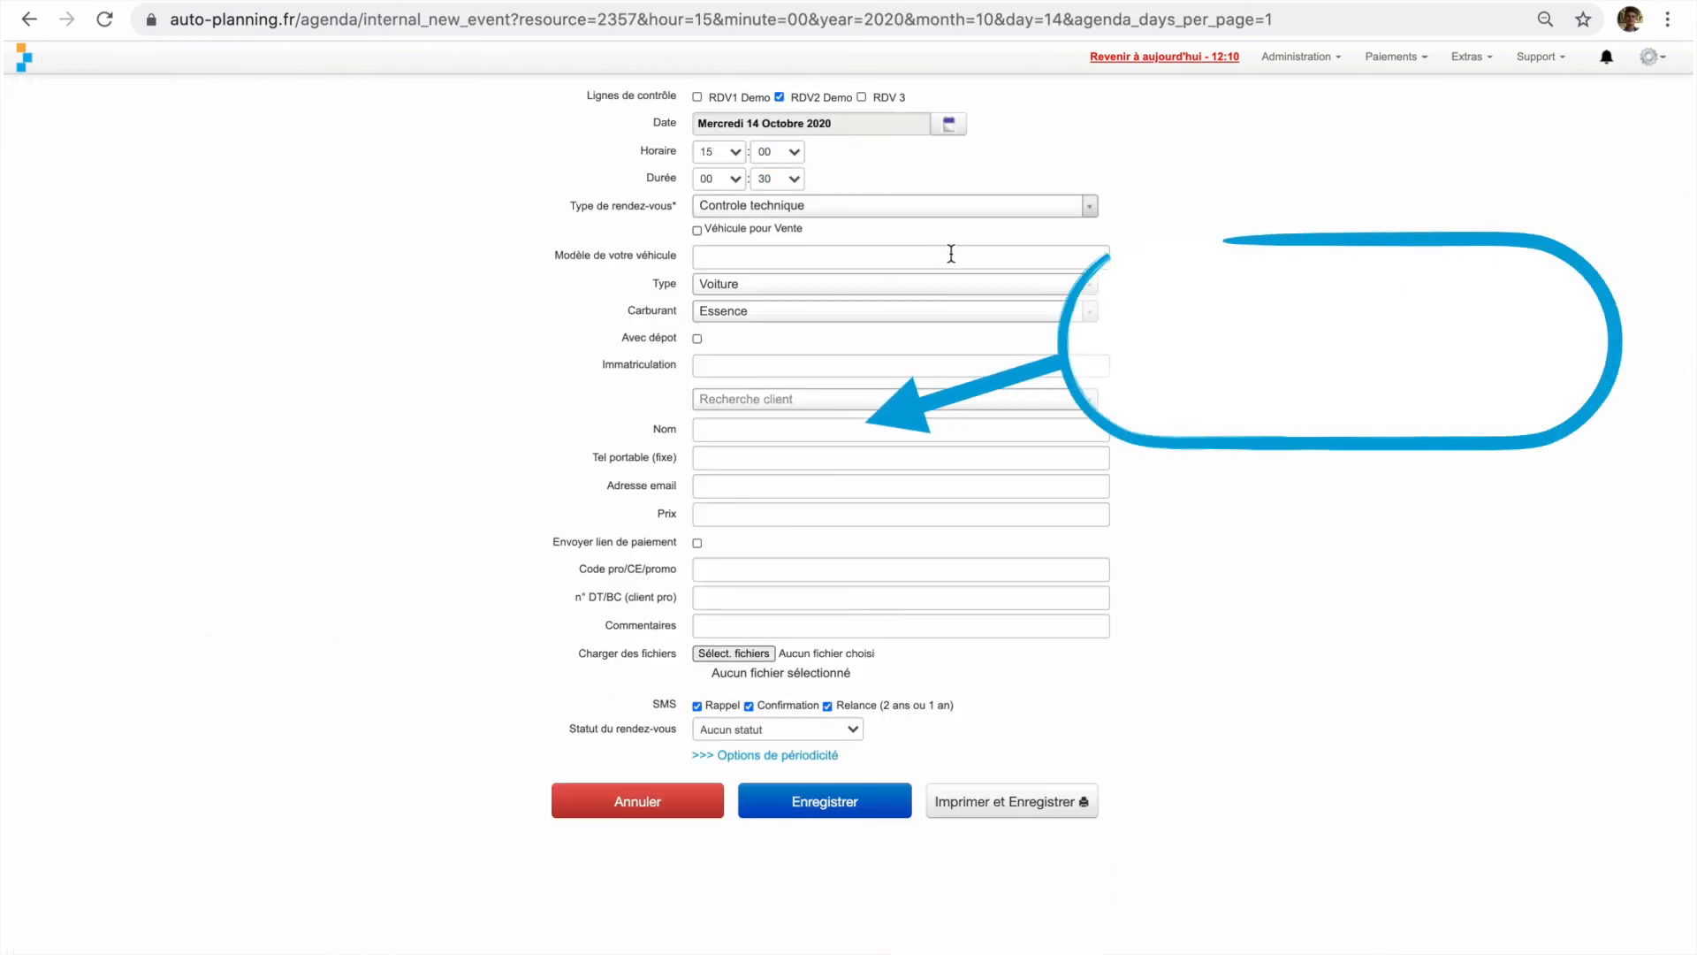
- Search for "pro" in the client name of the new 14 October 15:00 appointment and choose the professional Démo Autoplanning
left_click(791, 428)
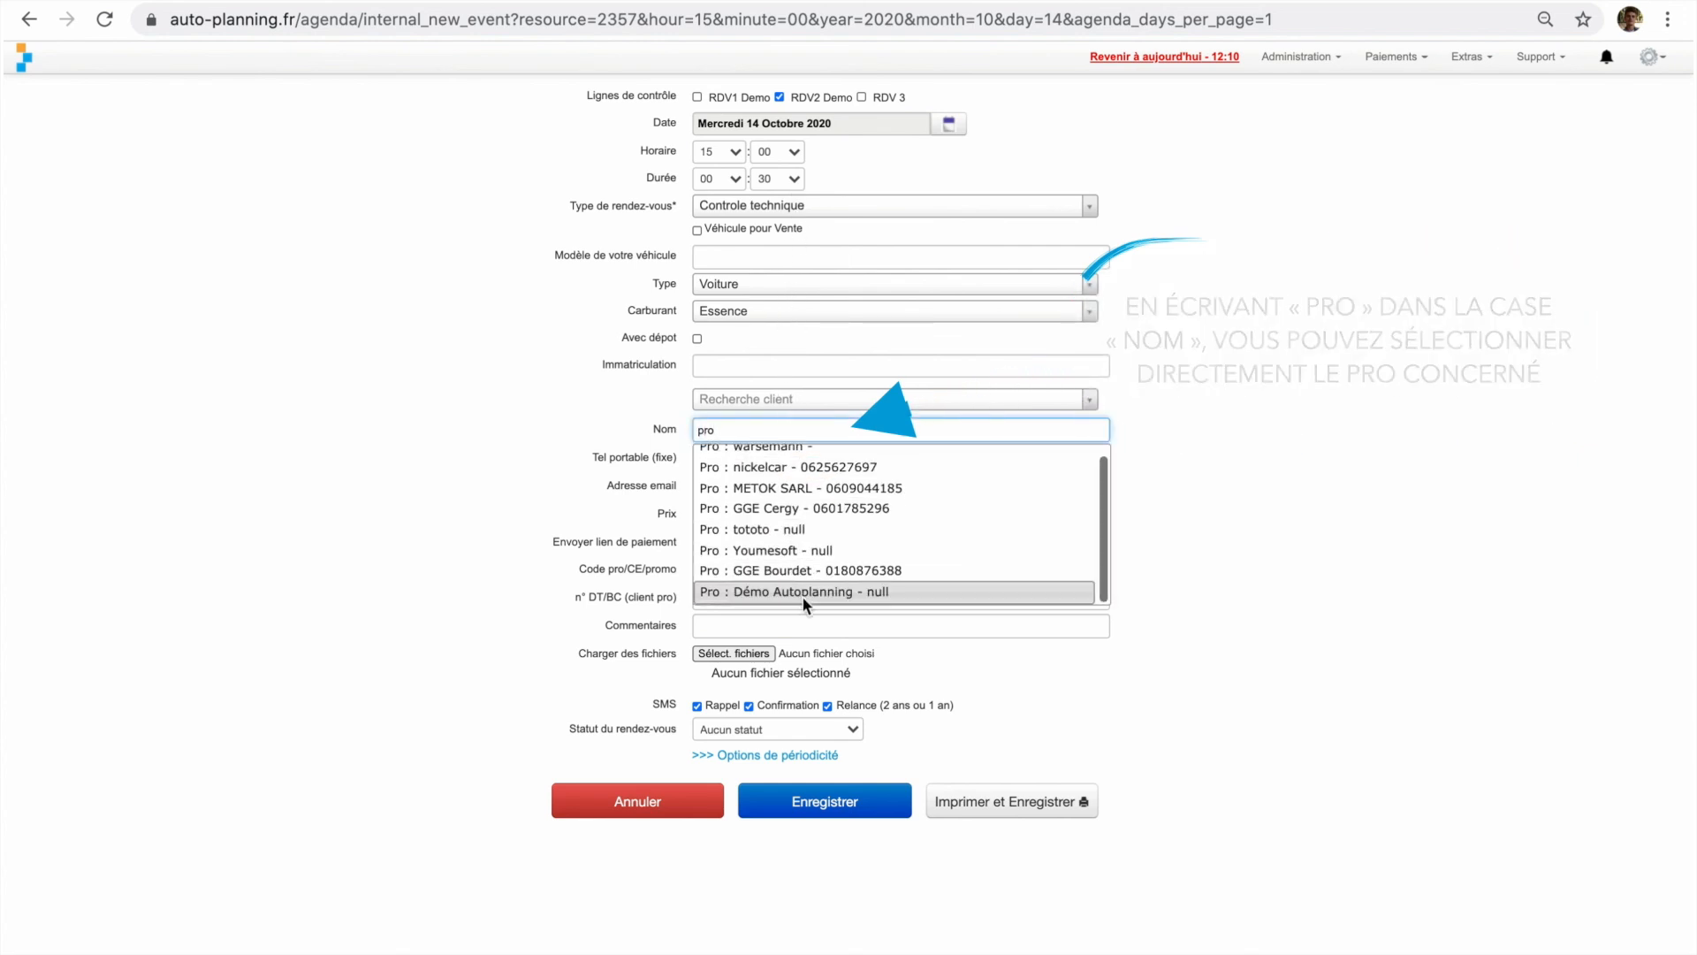
left_click(804, 592)
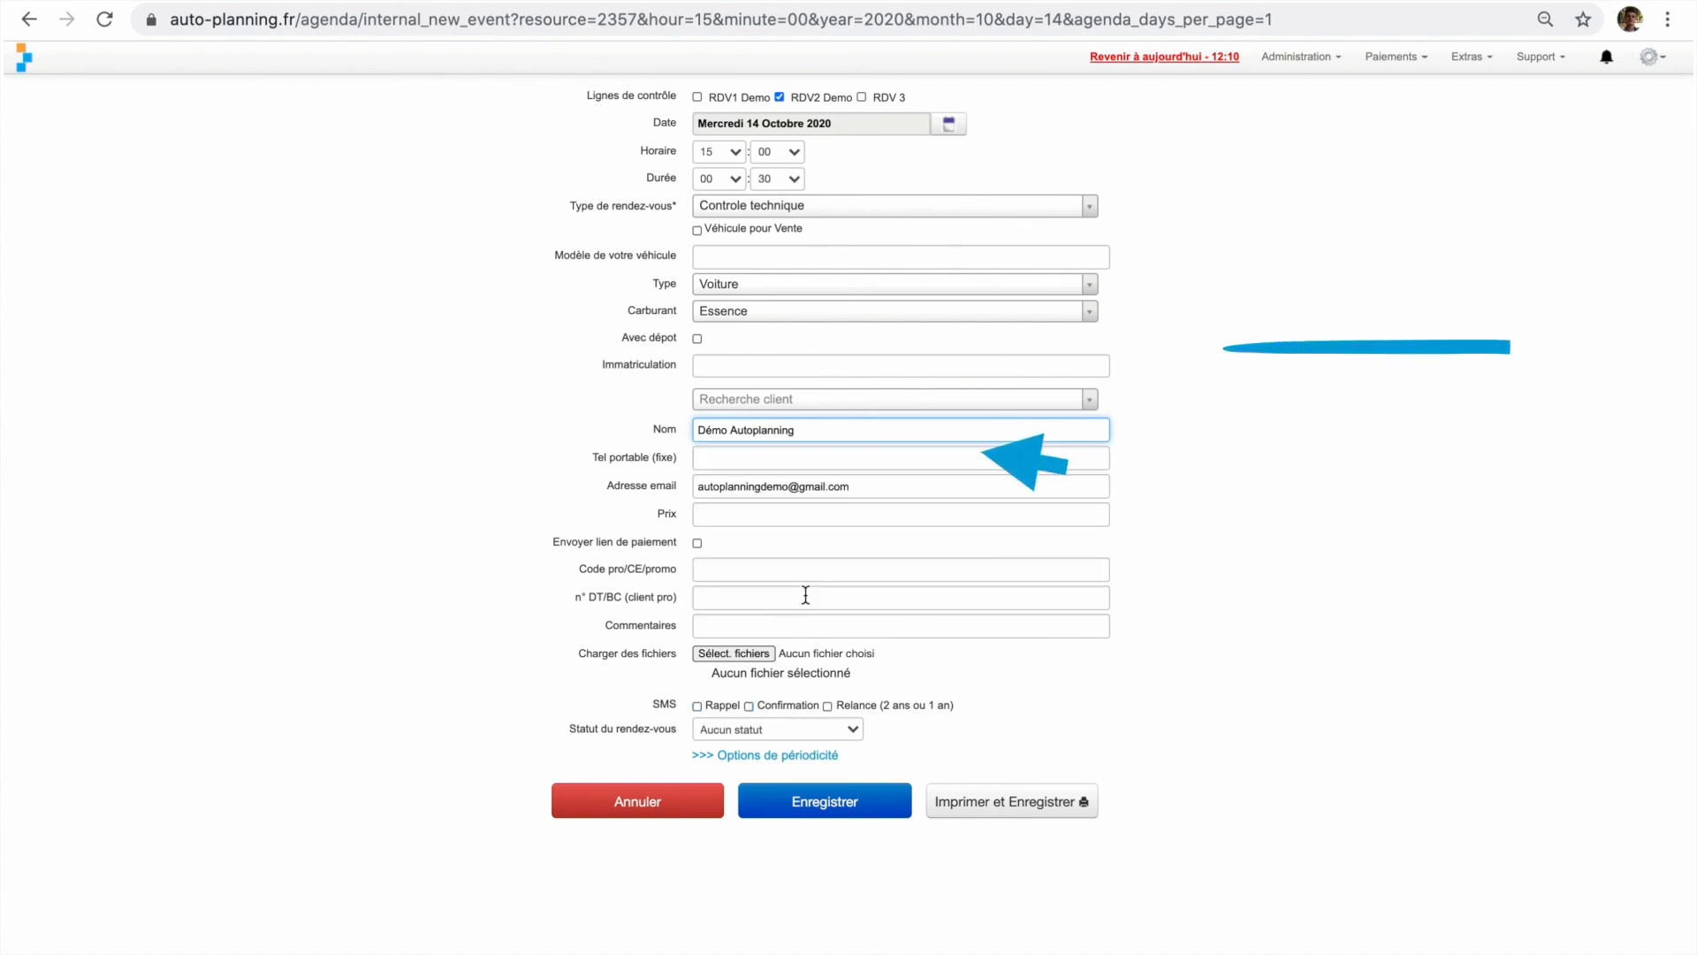